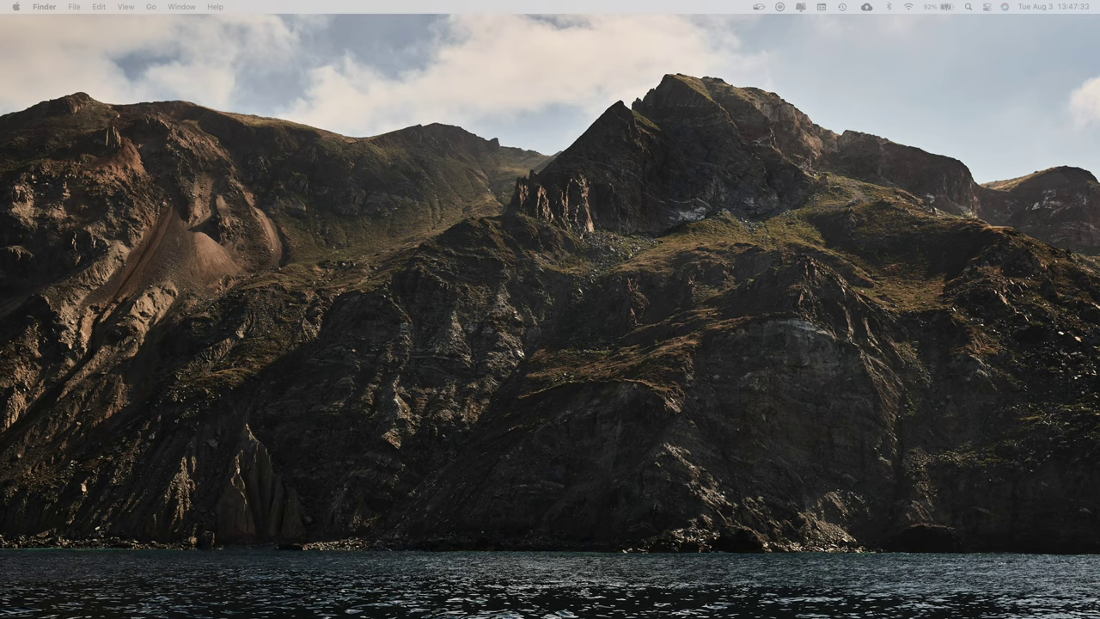
Switch from the Finder desktop to the full-screen Logic Pro guitar project.
key("ctrl+Right")
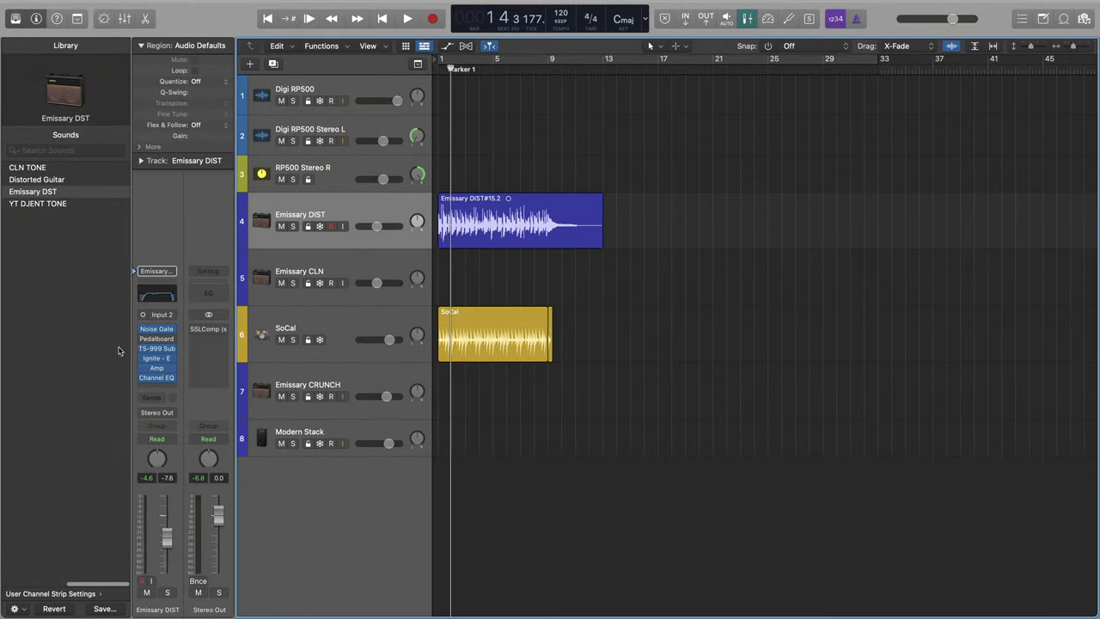
left_click(156, 369)
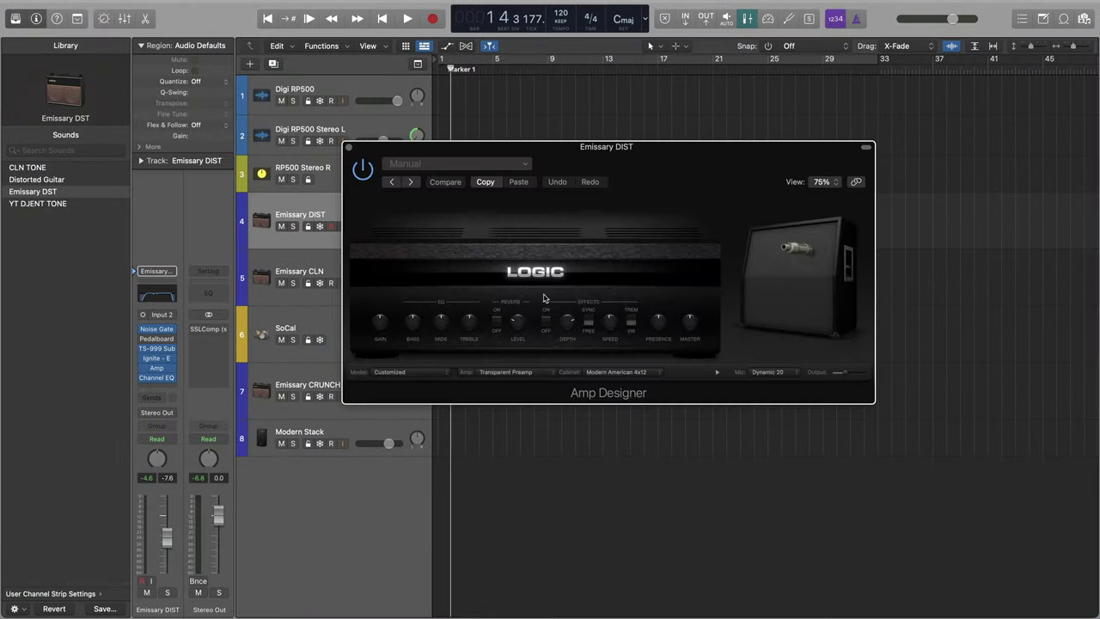
left_click_drag(343, 402, 152, 475)
left_click_drag(520, 152, 587, 138)
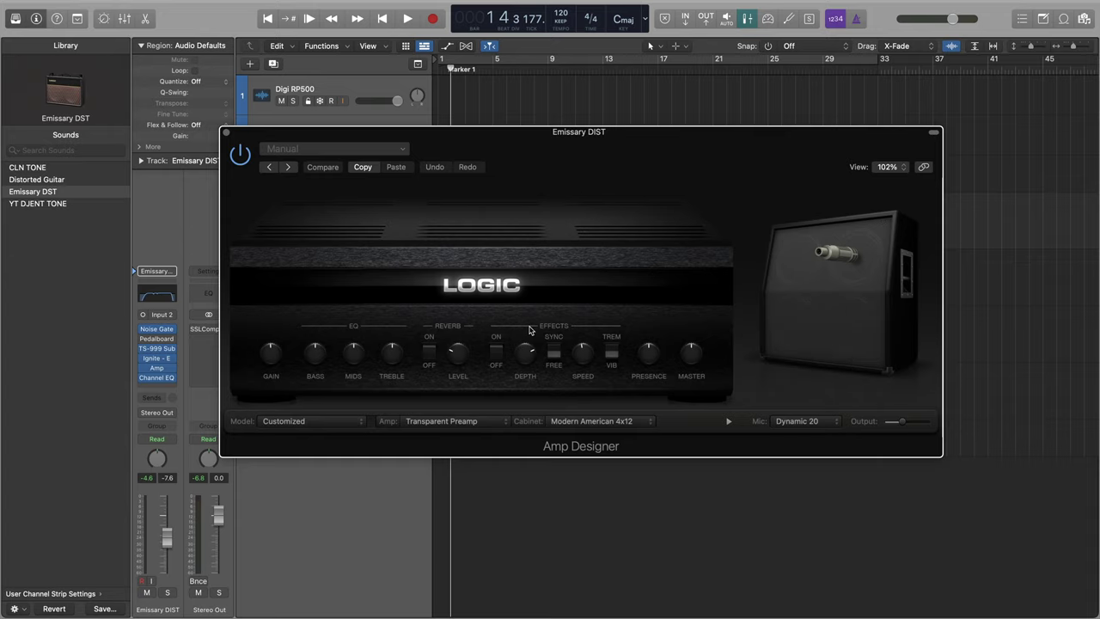
left_click(225, 132)
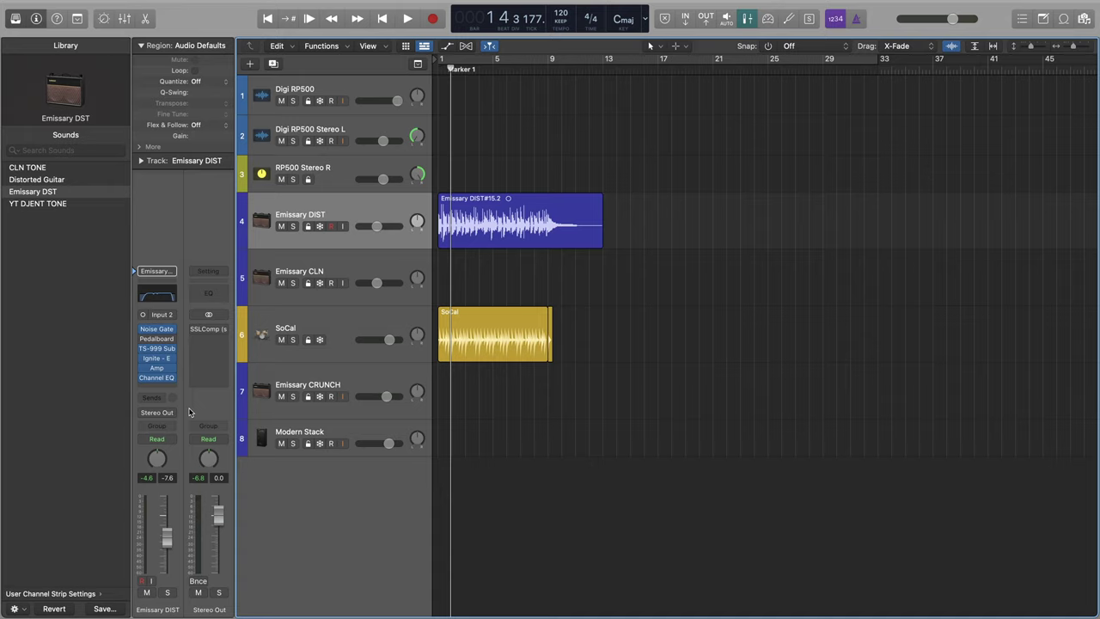
Load a mono Amp Designer into the Emissary DIST channel's amp slot.
left_click(159, 374)
left_click(174, 372)
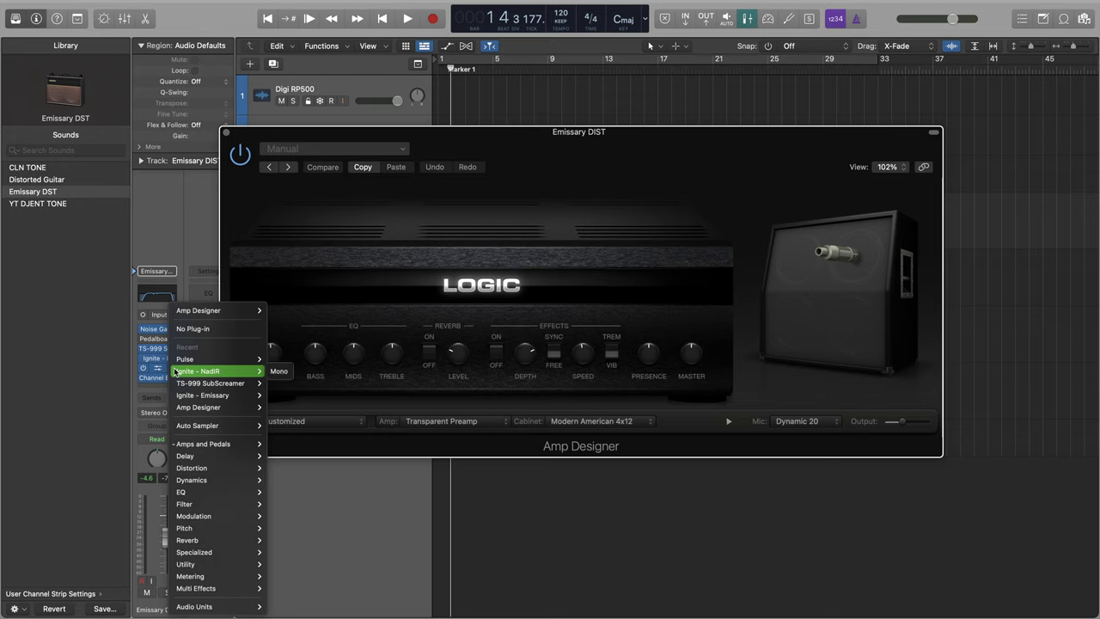
mouse_move(206, 443)
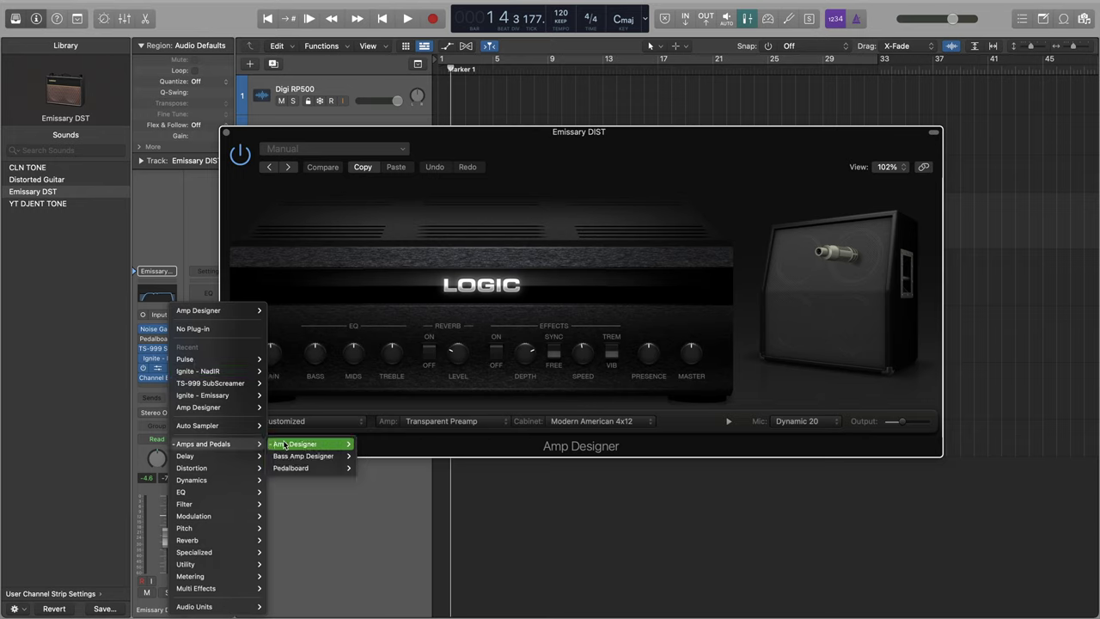
mouse_move(304, 447)
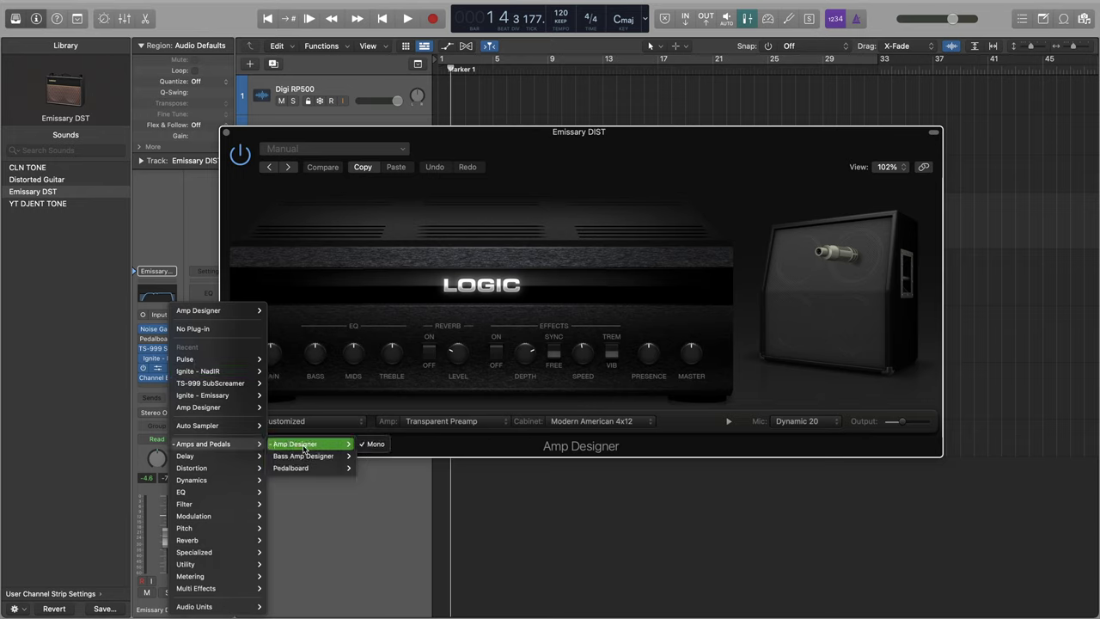
left_click(383, 445)
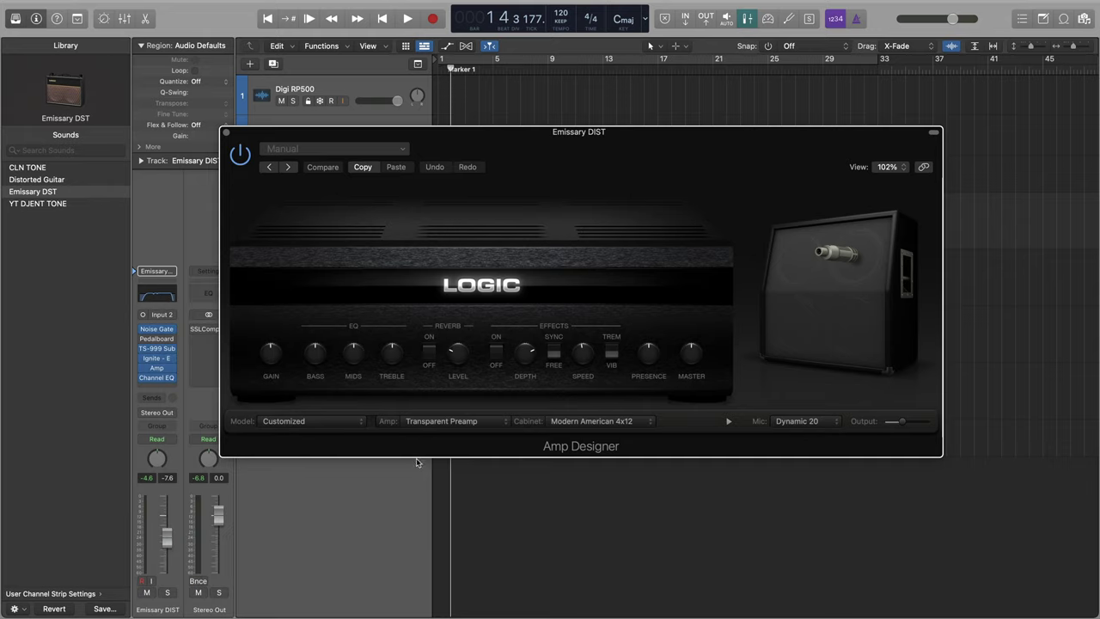
Keep the Transparent Preamp model and turn the mids down to about nine o'clock.
left_click(447, 420)
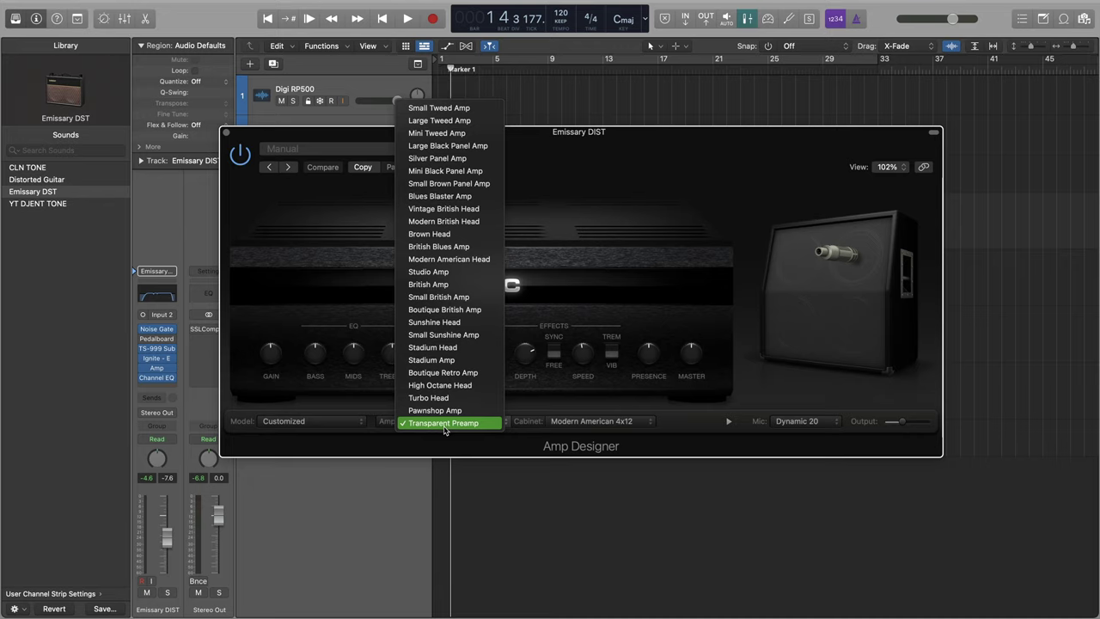
left_click(445, 426)
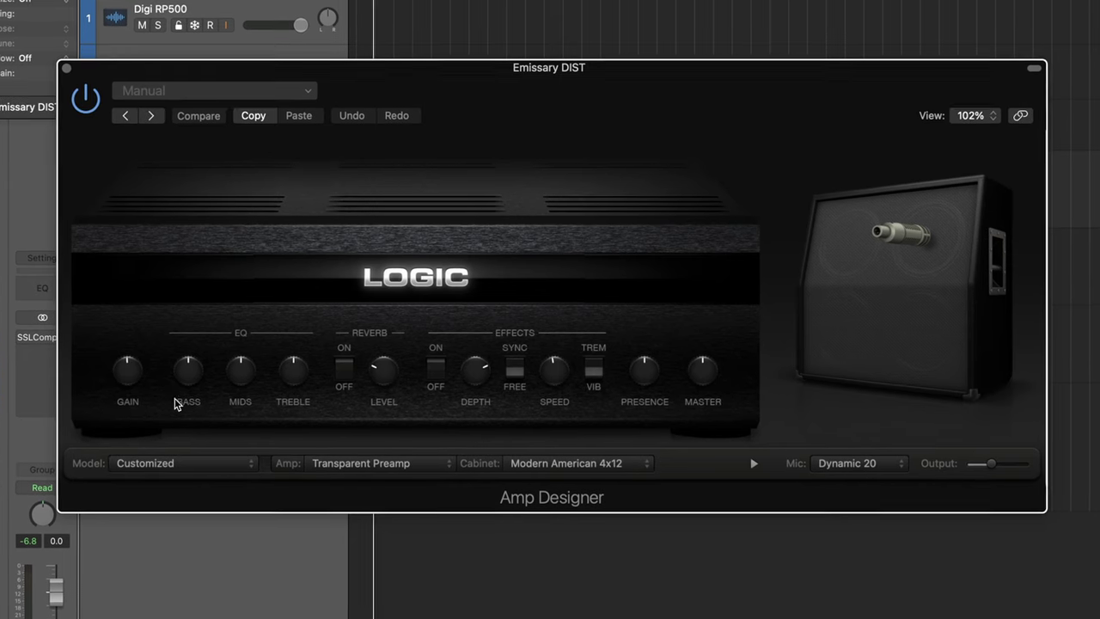
mouse_move(240, 378)
left_mouse_down()
mouse_move(238, 438)
mouse_move(238, 384)
left_mouse_up()
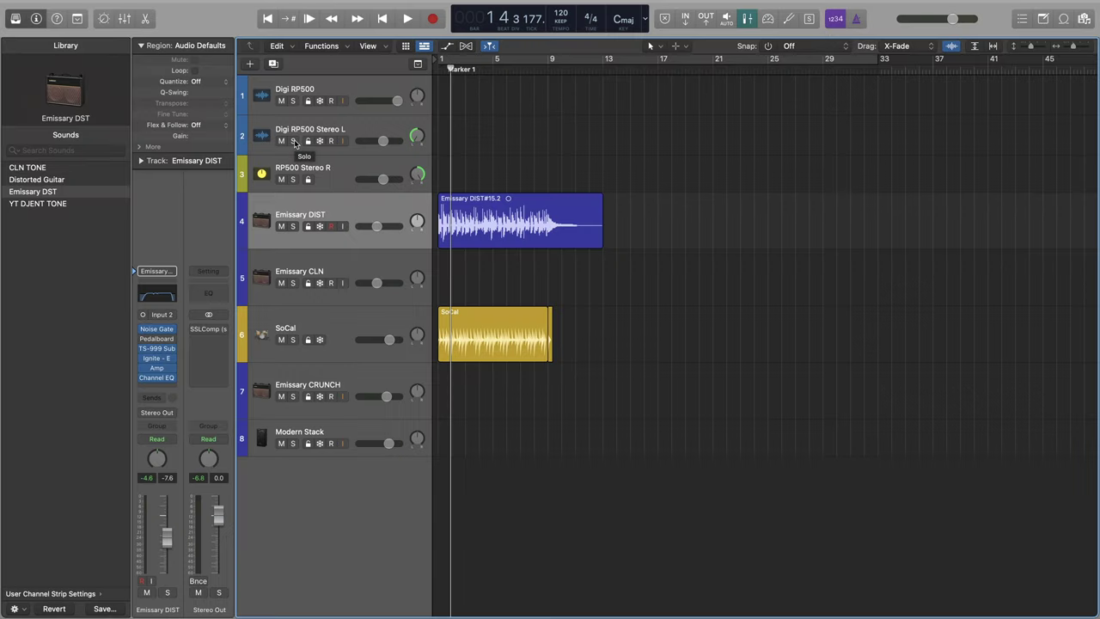
Check the Ignite Emissary amp, return the playhead to bar 1, and reopen Amp Designer.
left_click(158, 360)
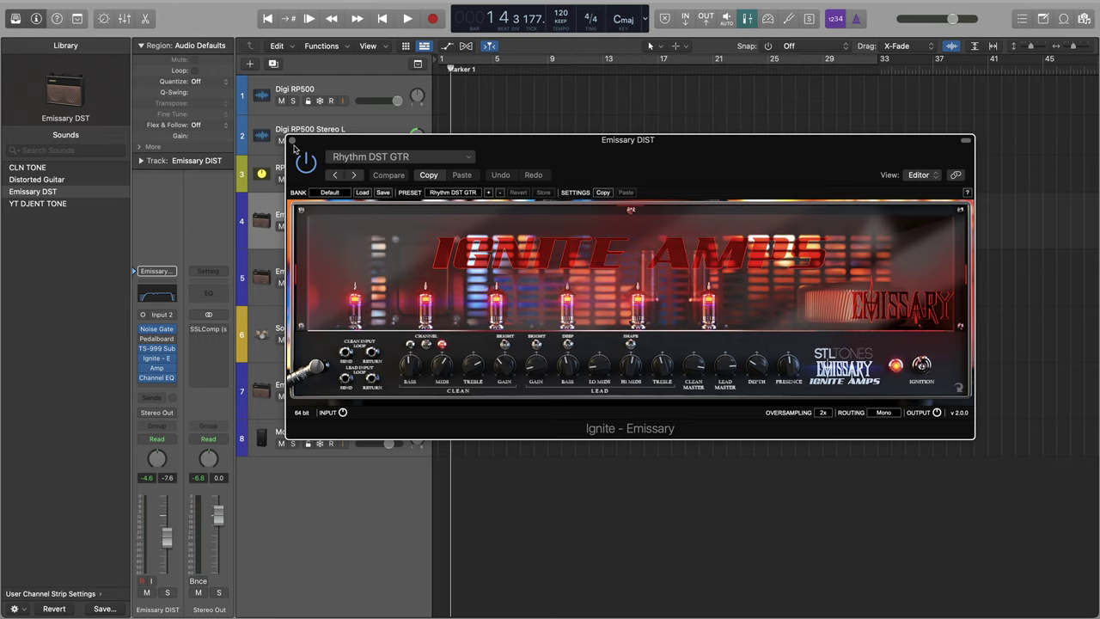
key("Return")
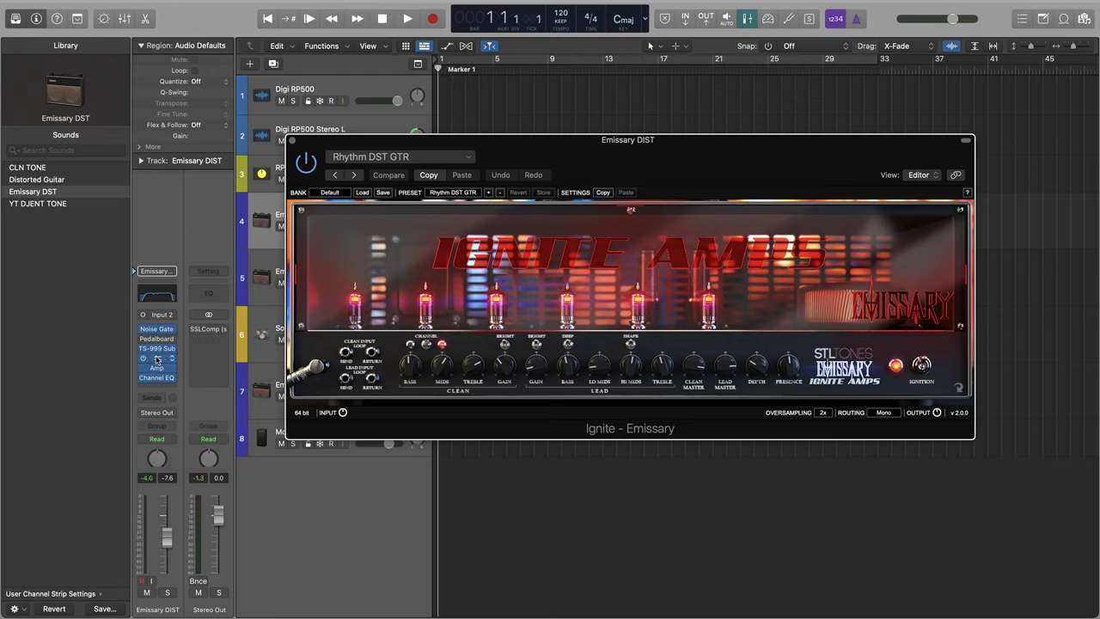
left_click(155, 369)
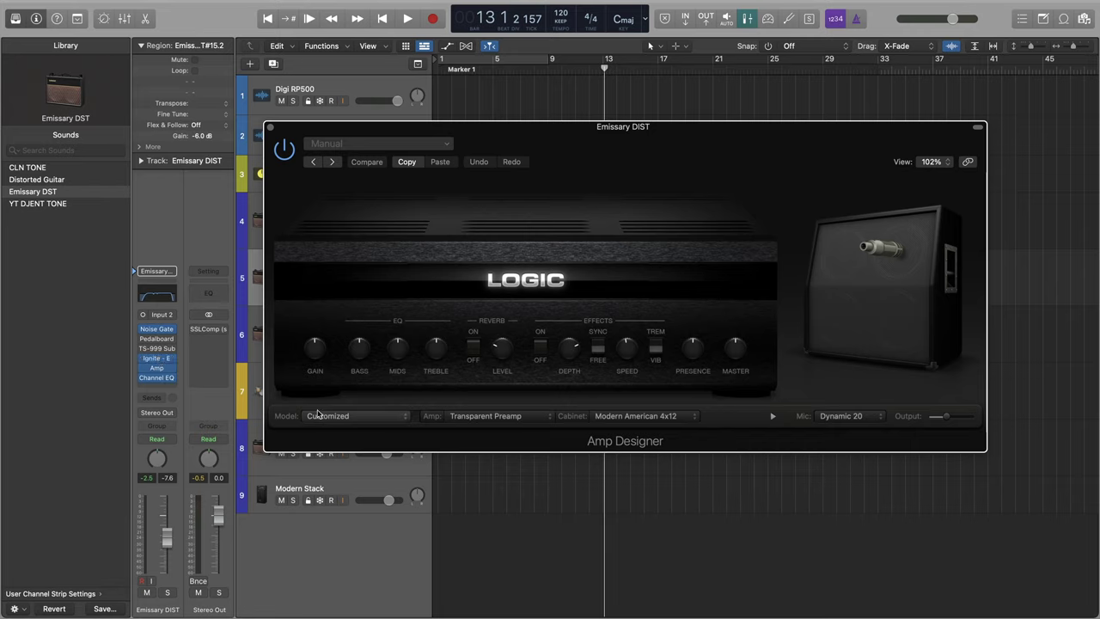
Loop bars 1-9, play, and audition British Blues, Brown, Modern/Vintage British and Brown Panel cabinets.
key("c")
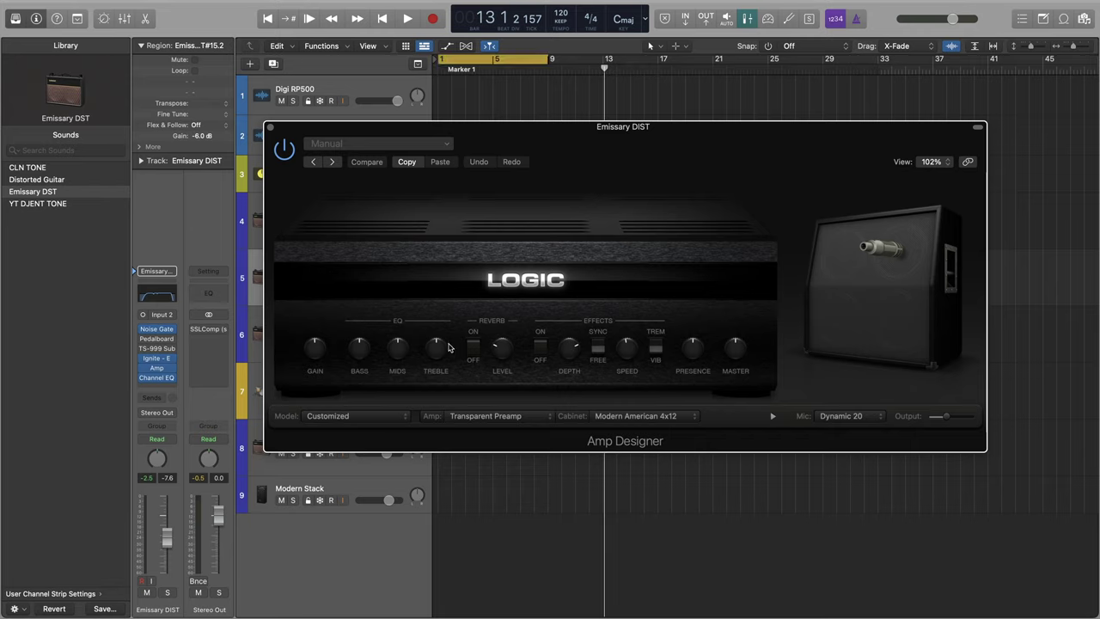
key("space")
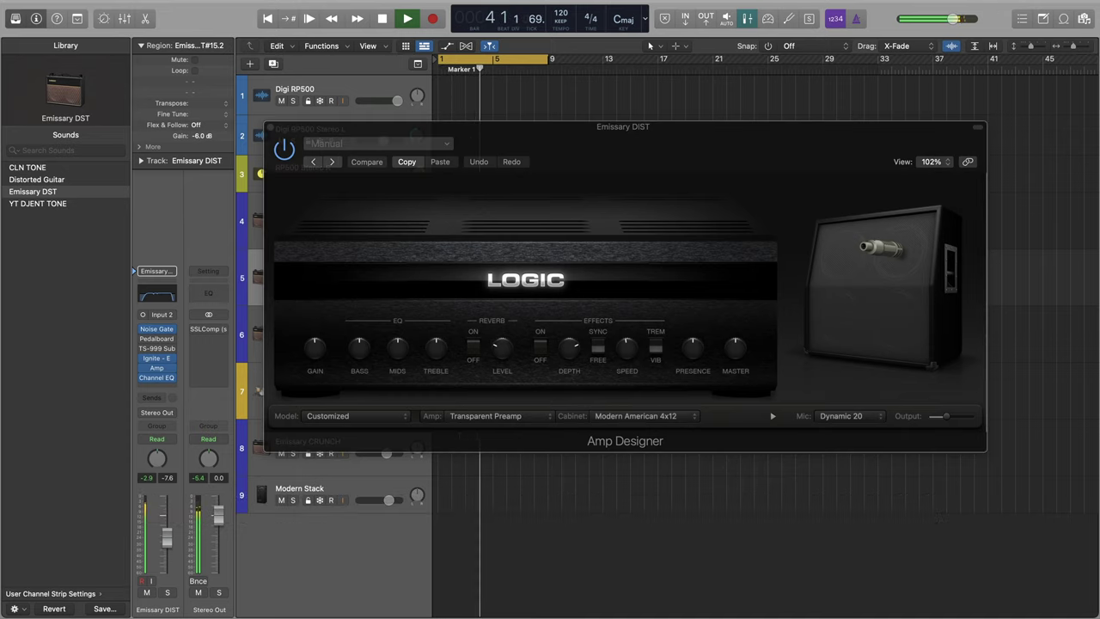
left_click(631, 416)
left_click(629, 405)
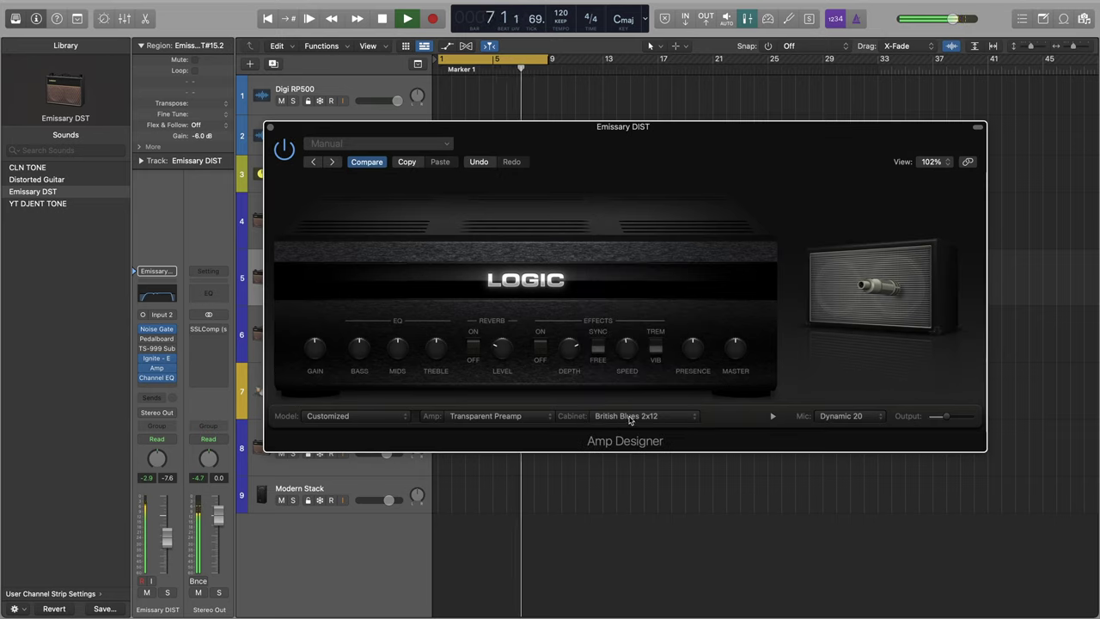
left_click(628, 418)
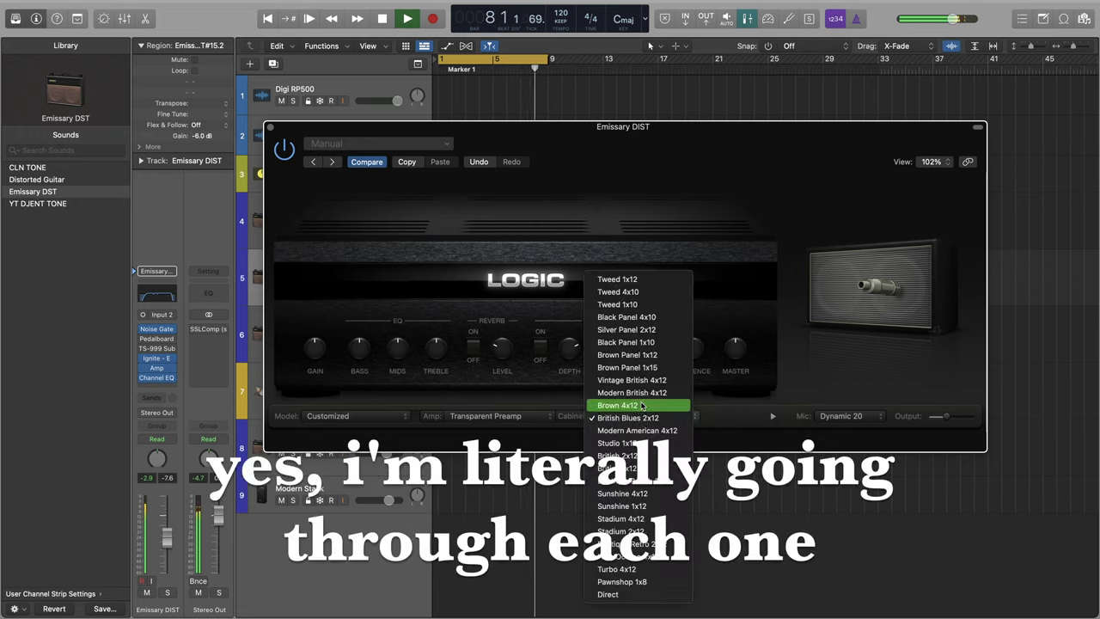
left_click(642, 405)
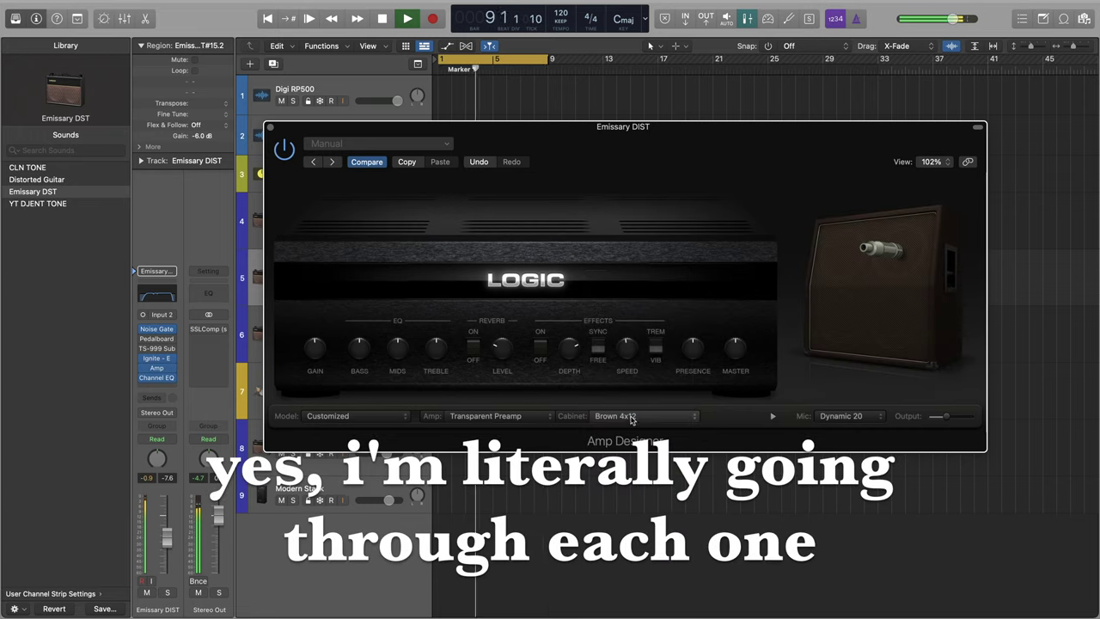
left_click(631, 416)
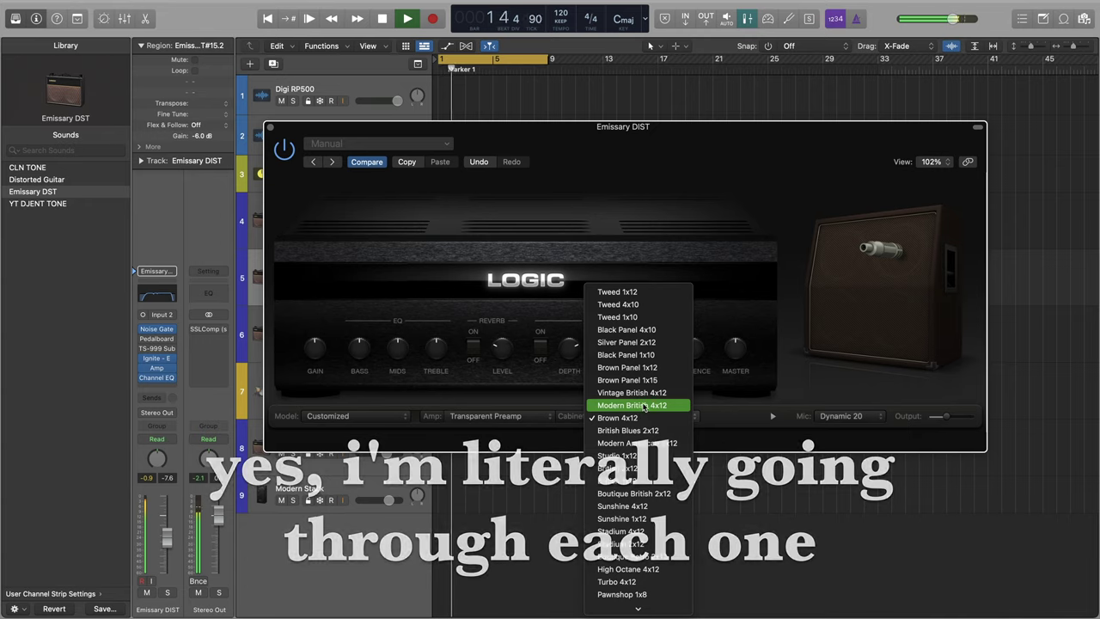
left_click(643, 404)
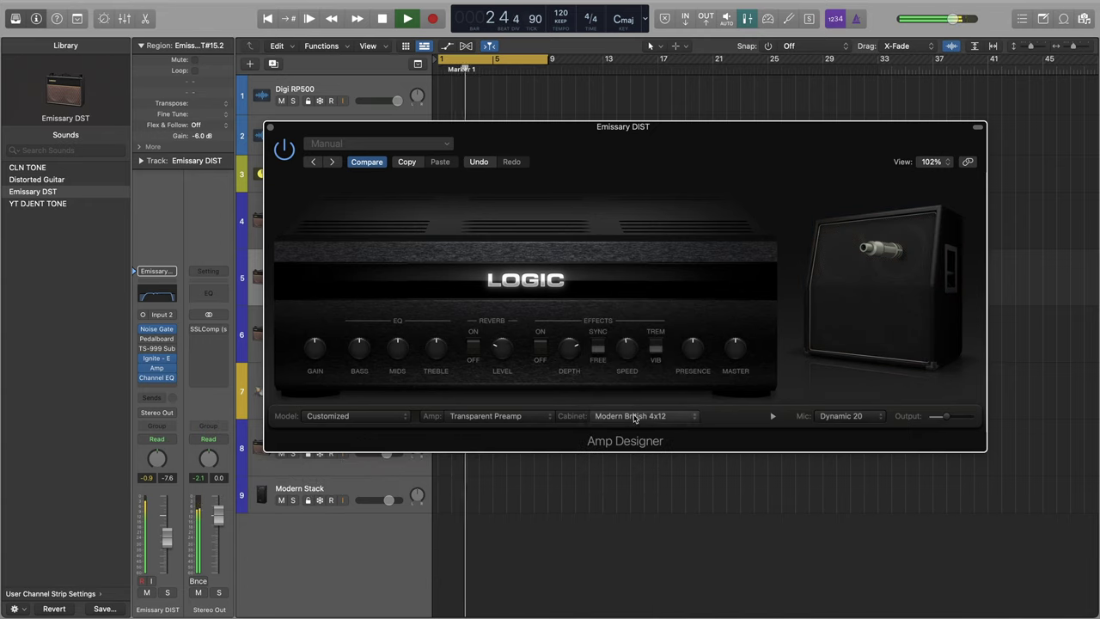
left_click(636, 417)
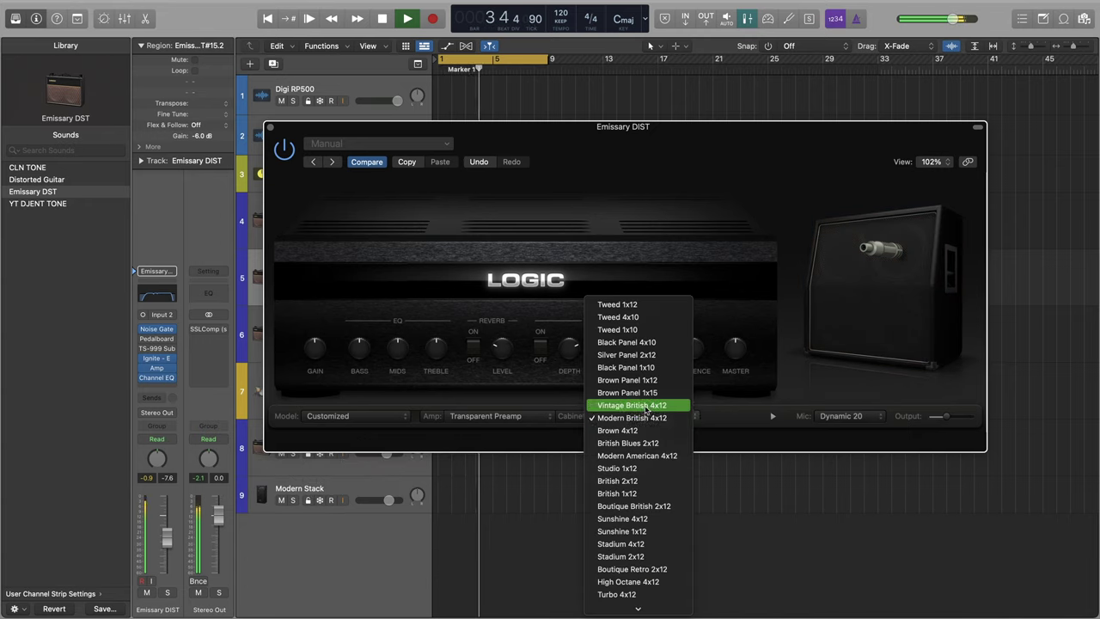
left_click(643, 408)
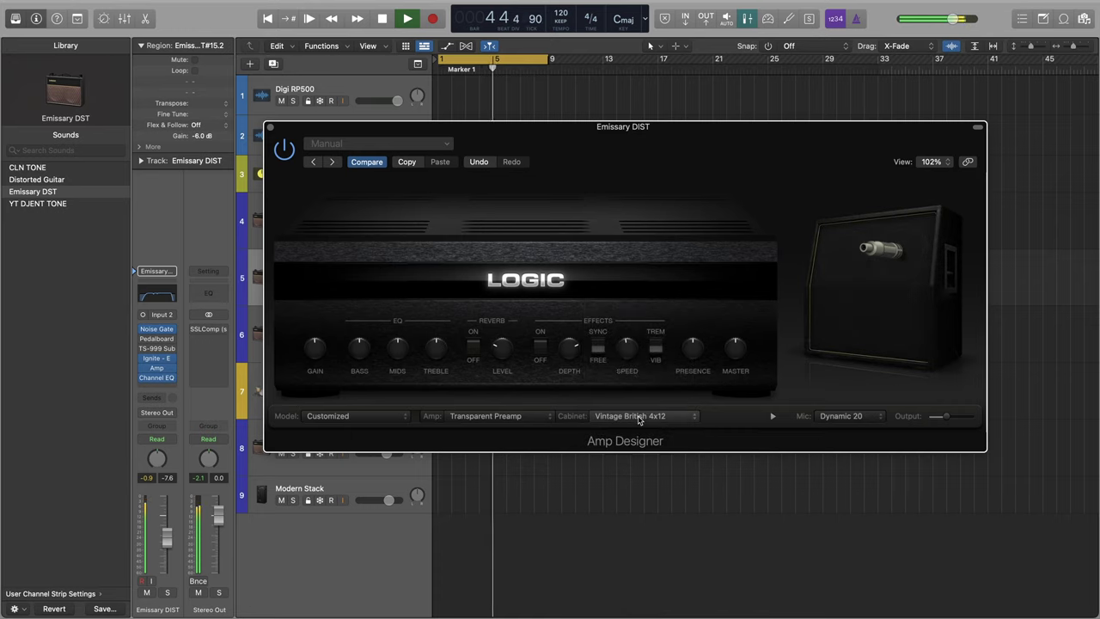
left_click(640, 417)
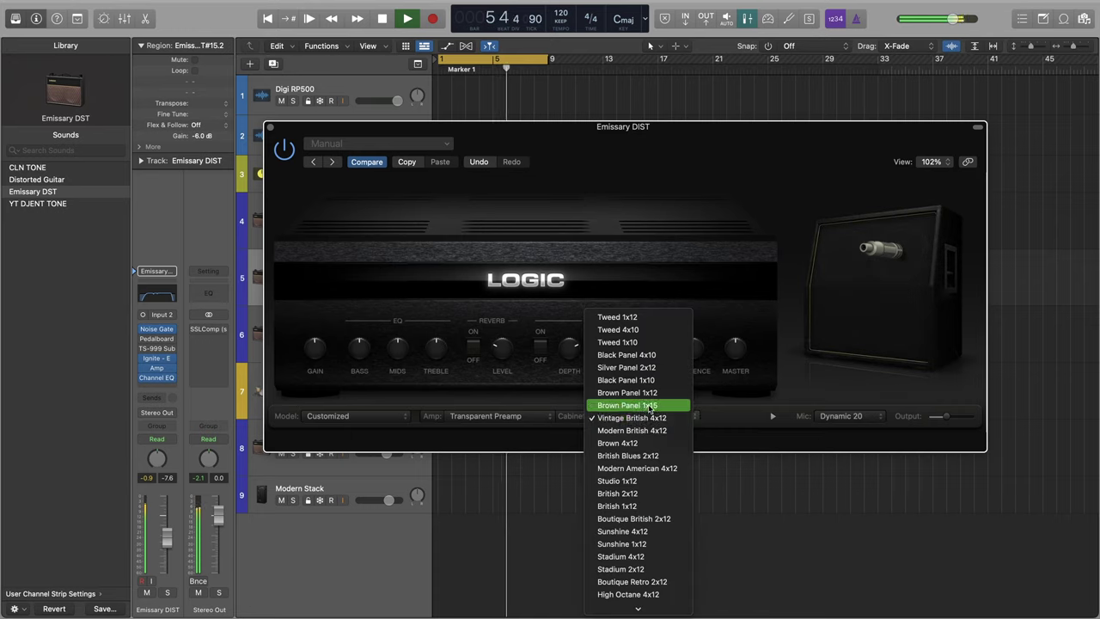
left_click(651, 405)
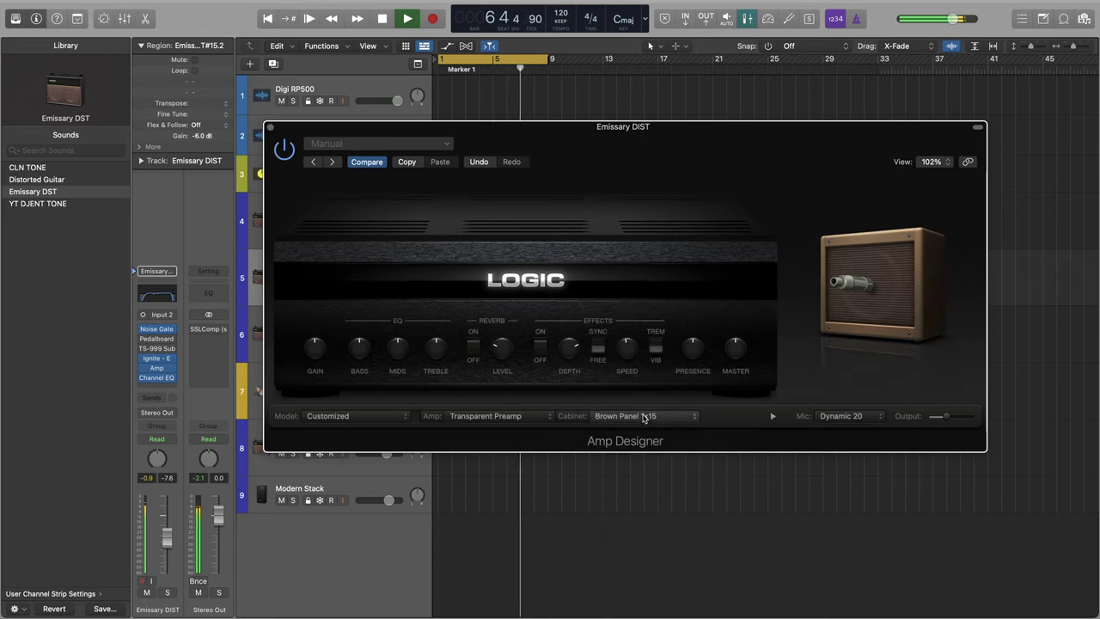
left_click(646, 417)
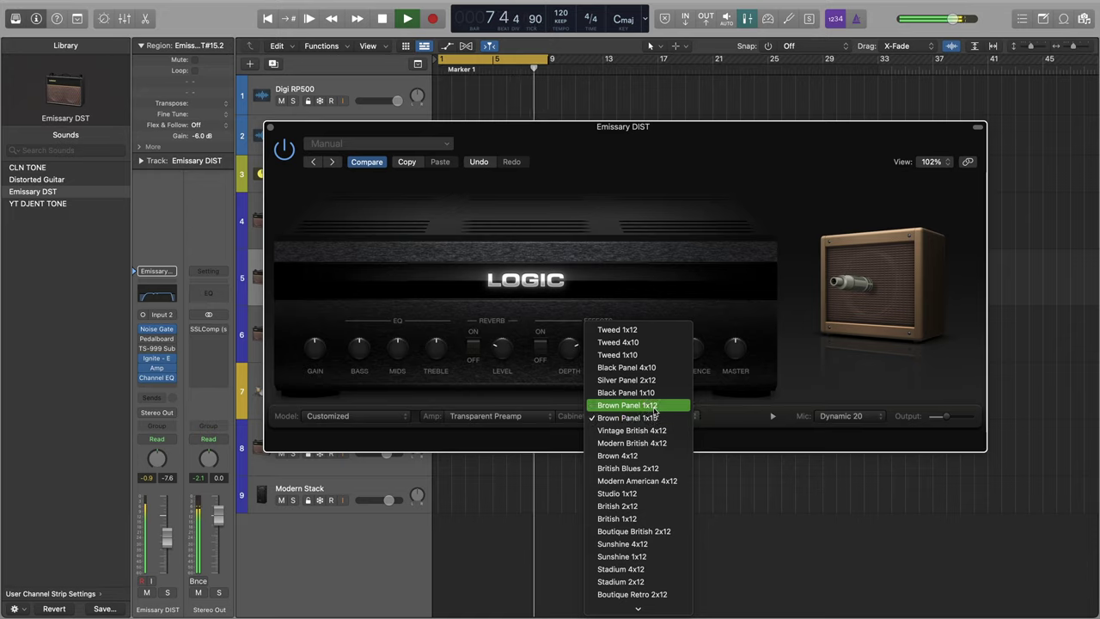
left_click(662, 407)
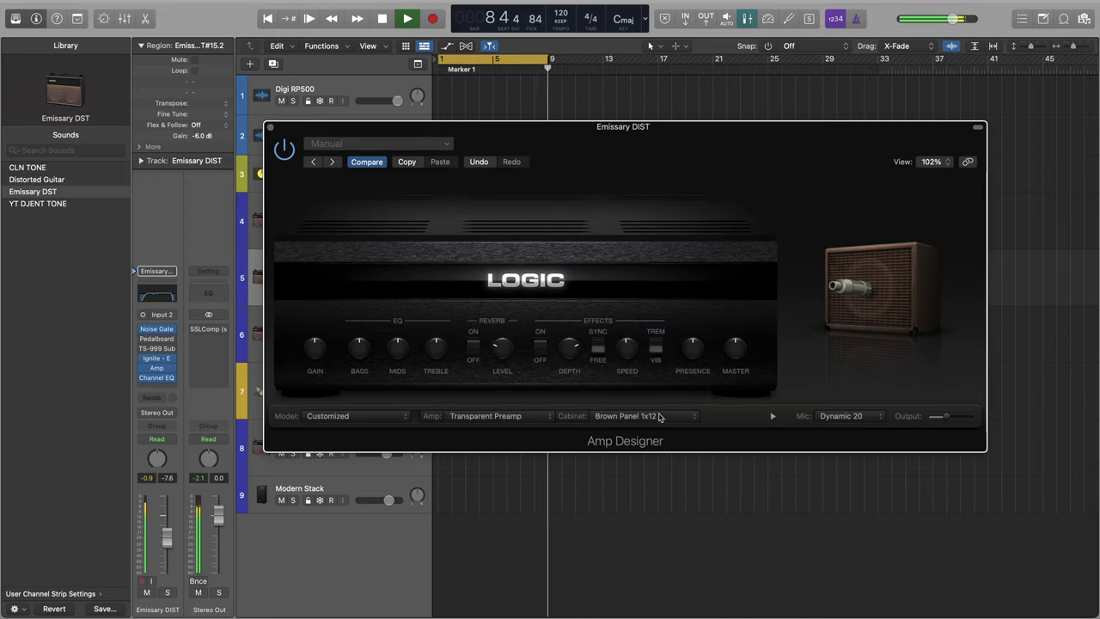
Audition Black Panel 1x10, Silver Panel 2x12, Black Panel 4x10, and Tweed 1x10, 4x10, 1x12 cabinets.
left_click(660, 417)
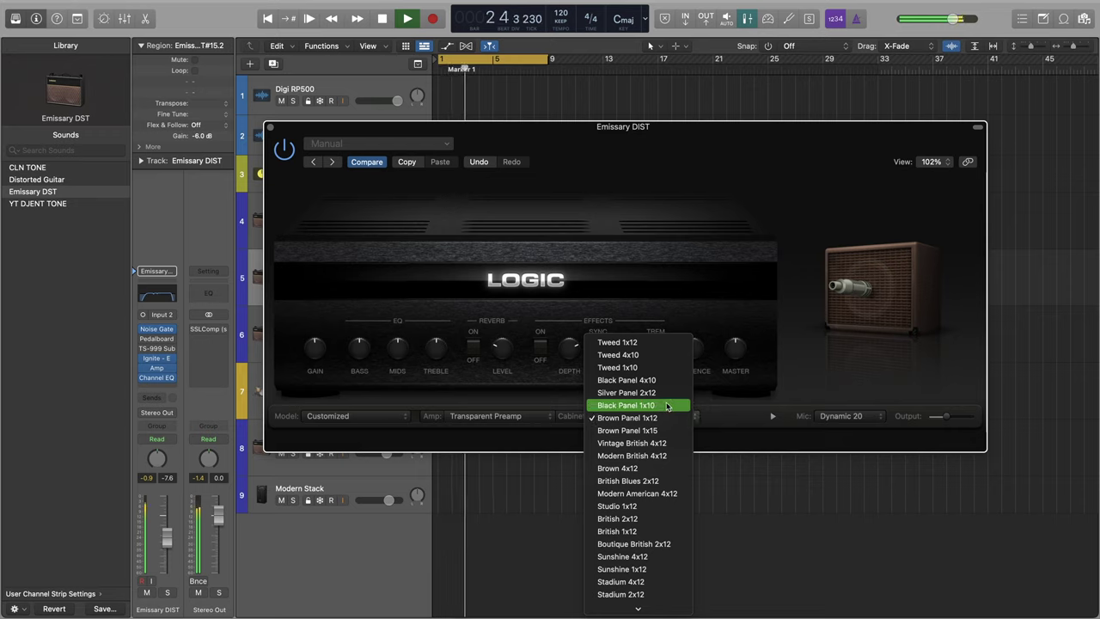
left_click(667, 406)
left_click(662, 417)
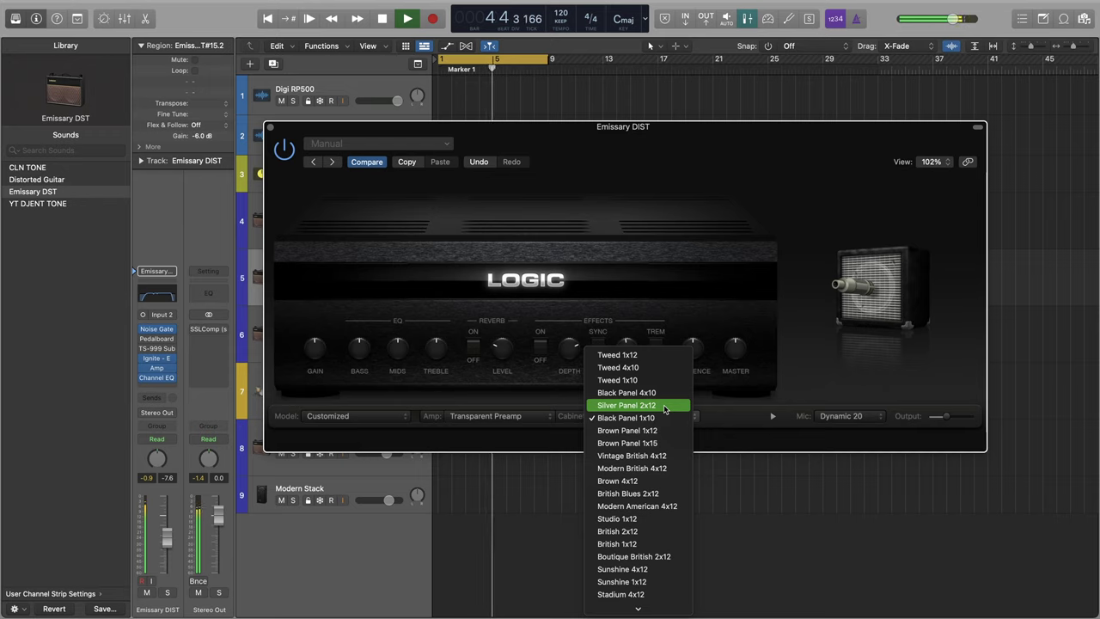
left_click(664, 406)
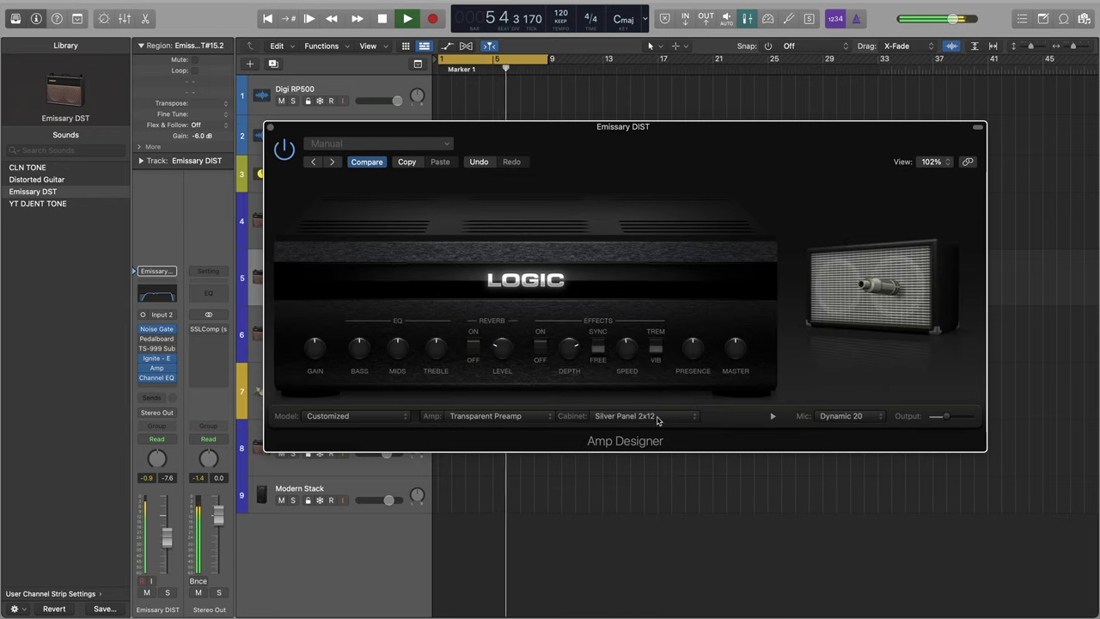
left_click(658, 419)
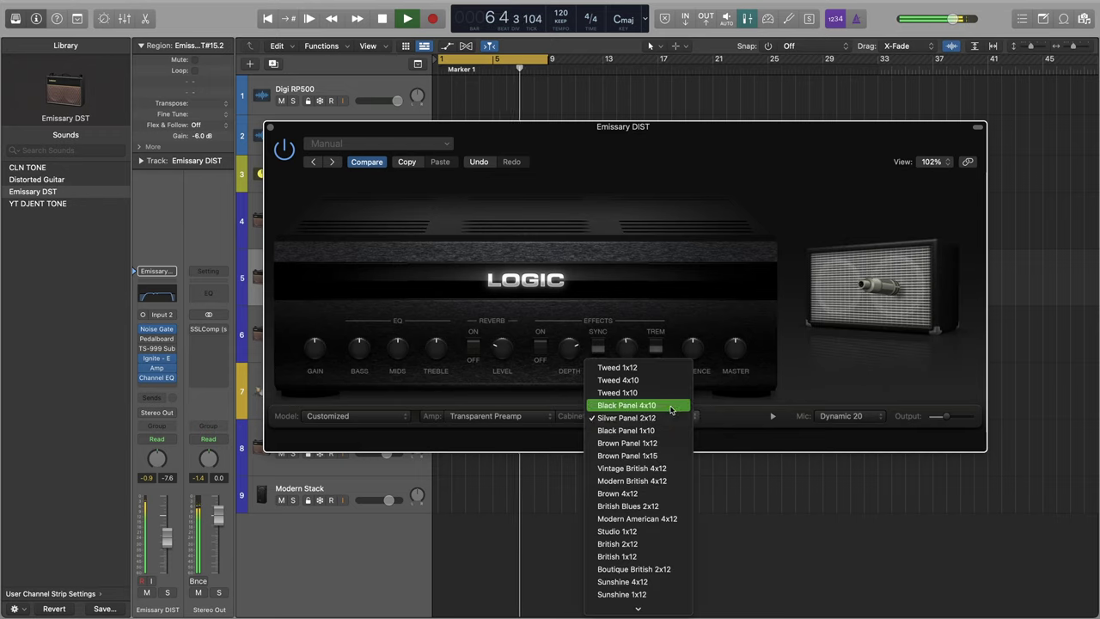
left_click(672, 406)
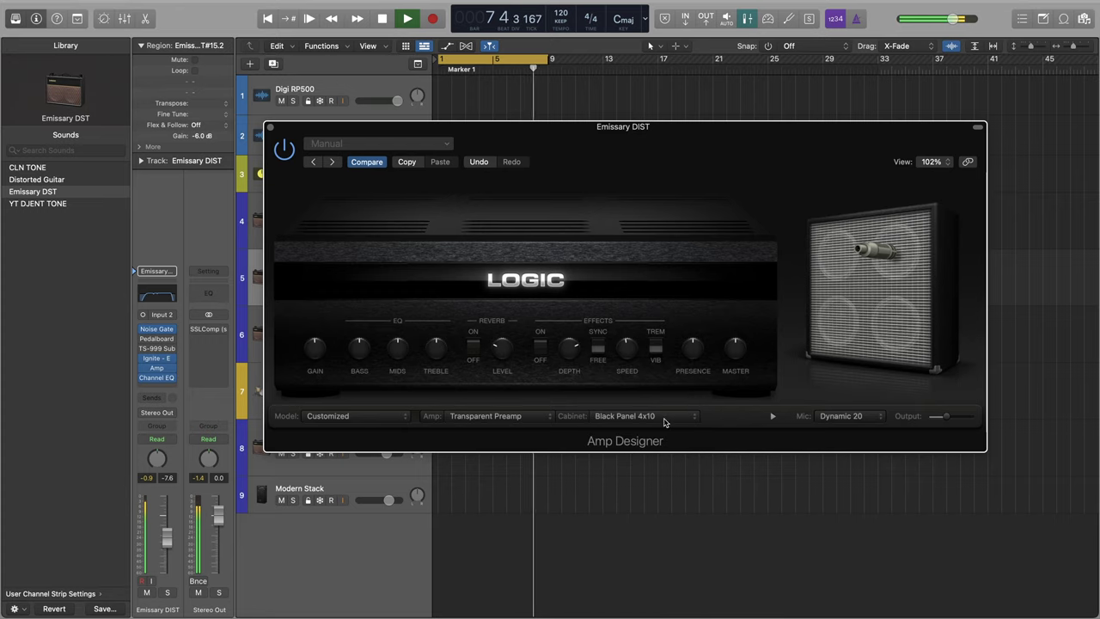
left_click(667, 418)
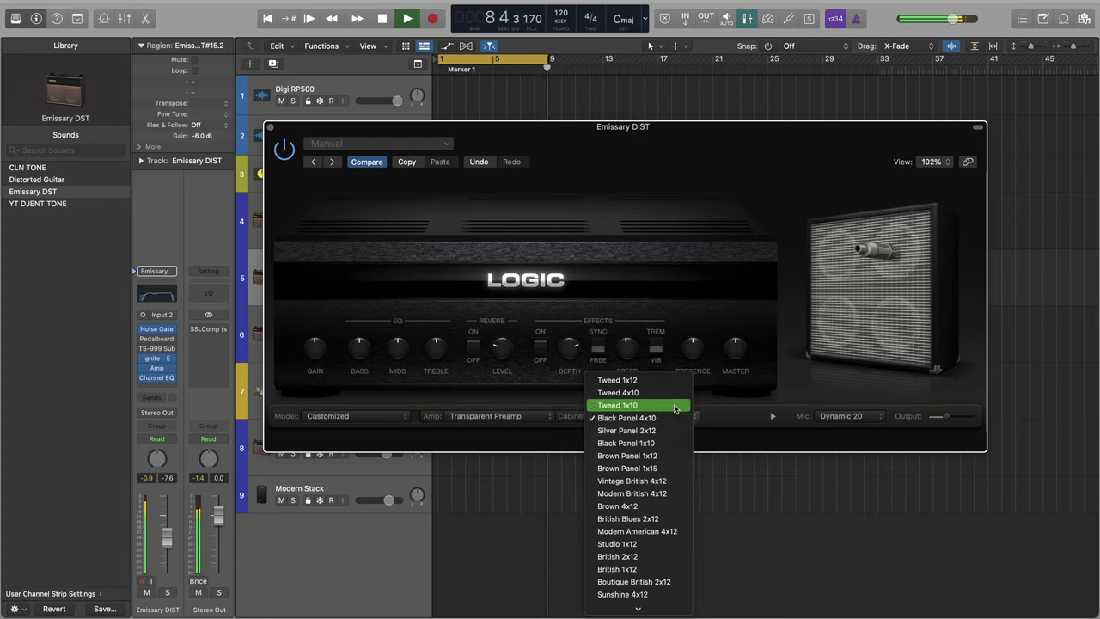
left_click(675, 406)
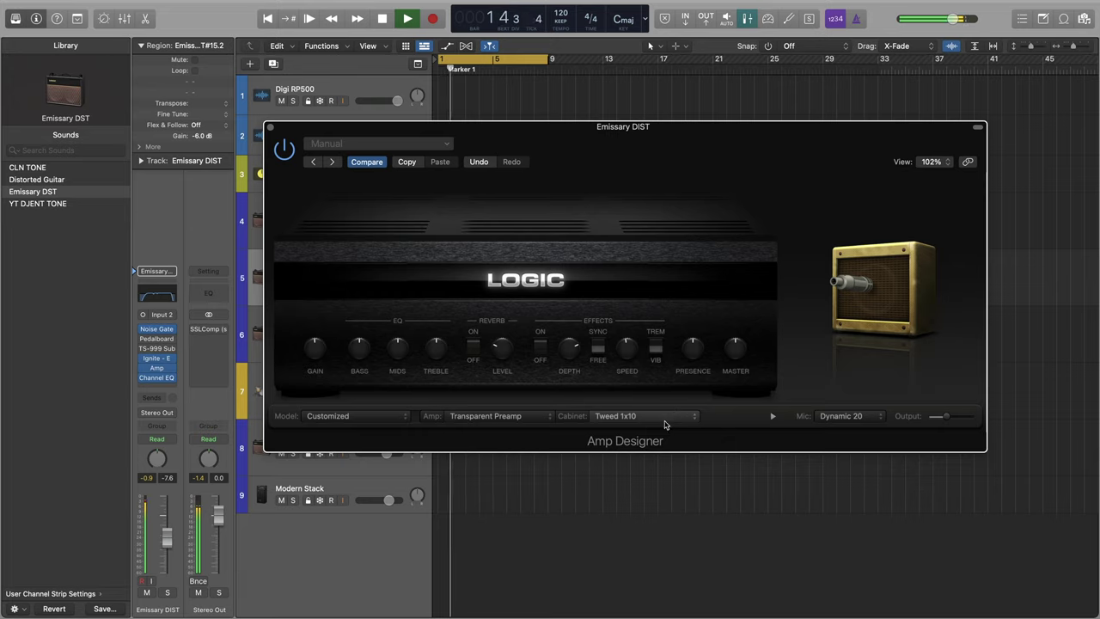
left_click(669, 420)
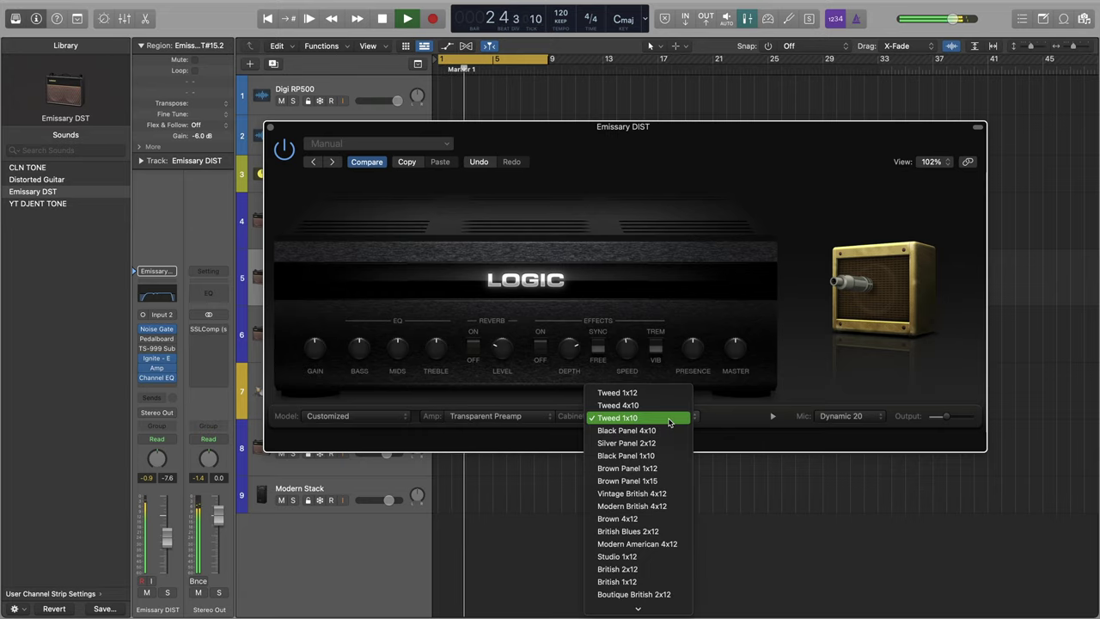
left_click(677, 409)
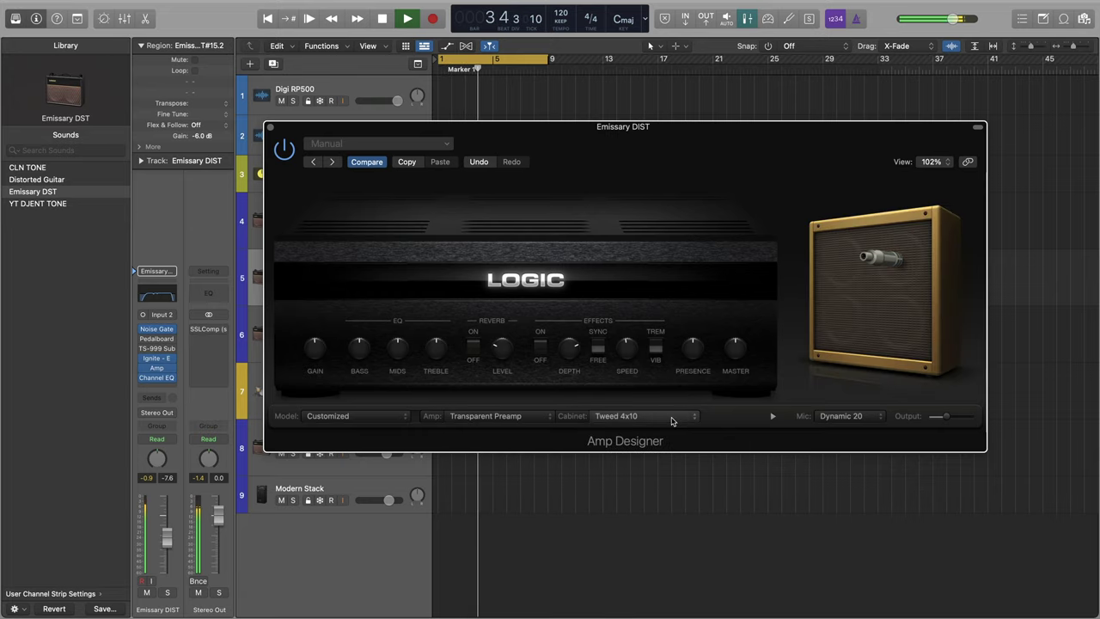
left_click(672, 419)
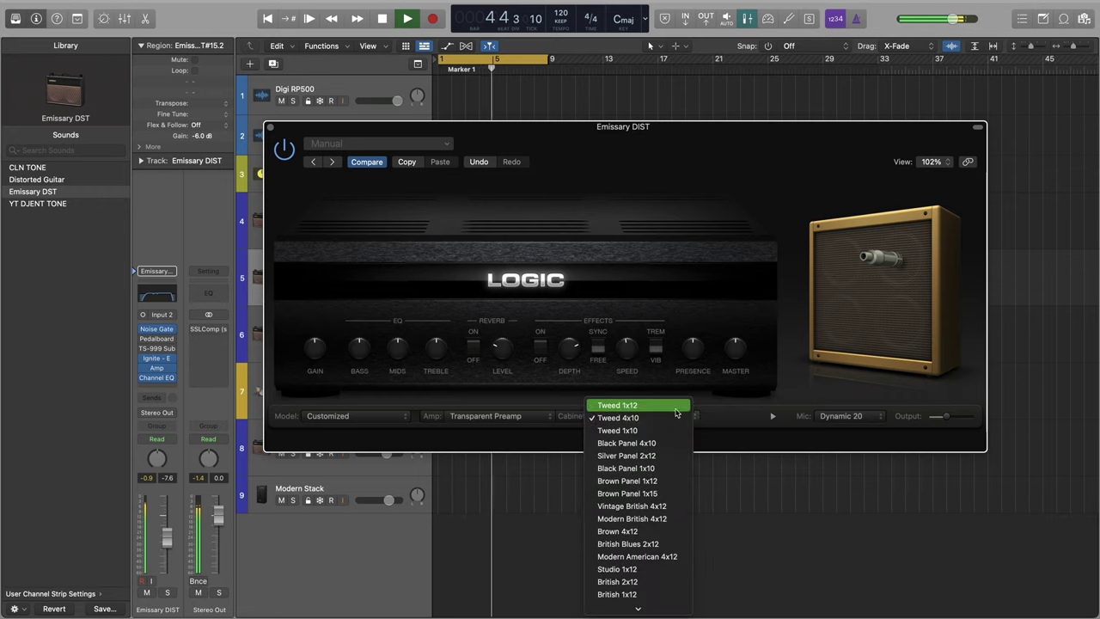
left_click(670, 433)
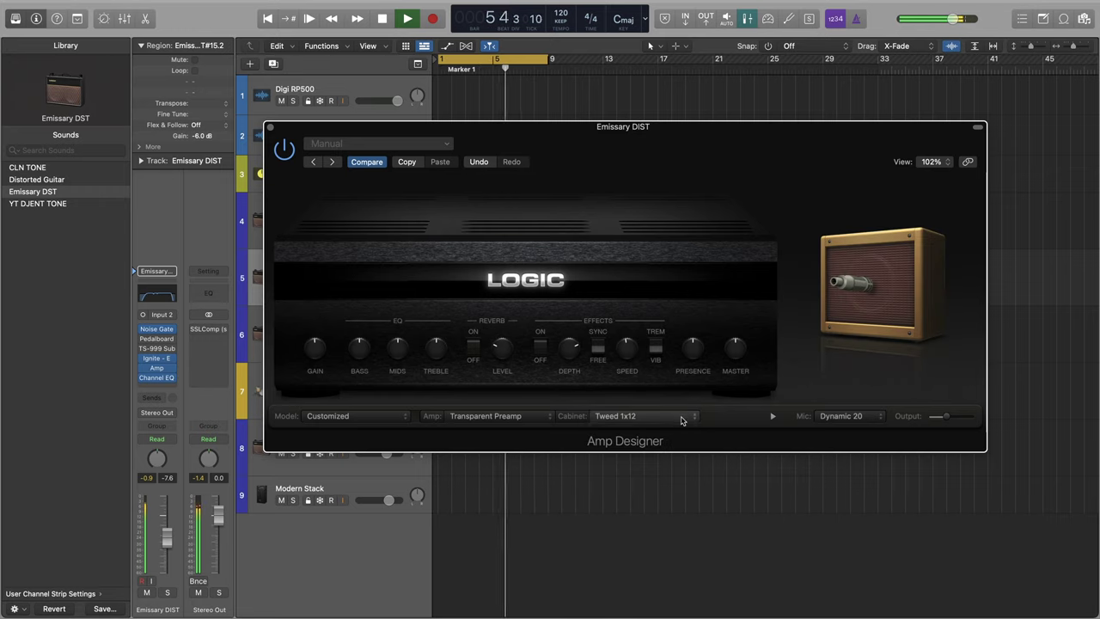
Try the Pawnshop 1x8, Turbo 4x12, High Octane 4x12 and Boutique Retro 2x12 cabinets.
left_click(679, 418)
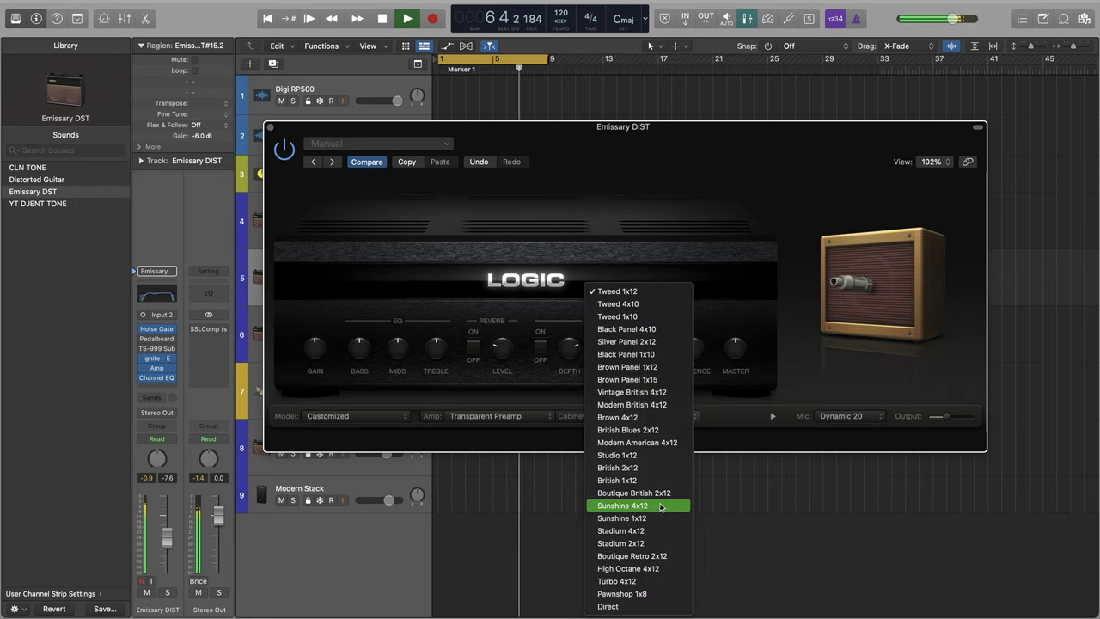
left_click(634, 594)
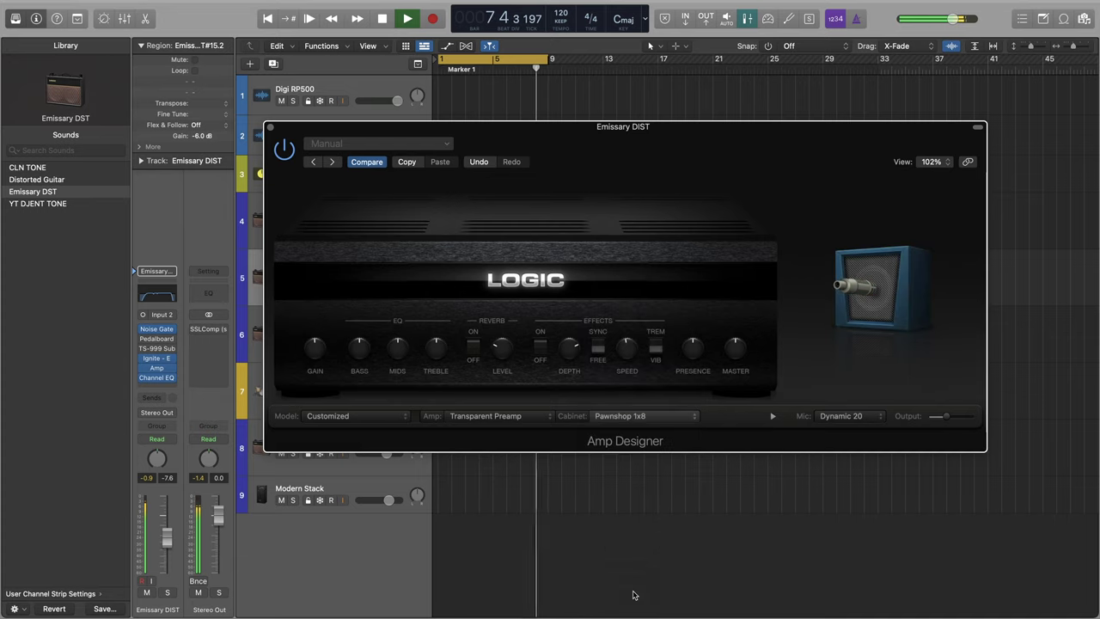
left_click(658, 416)
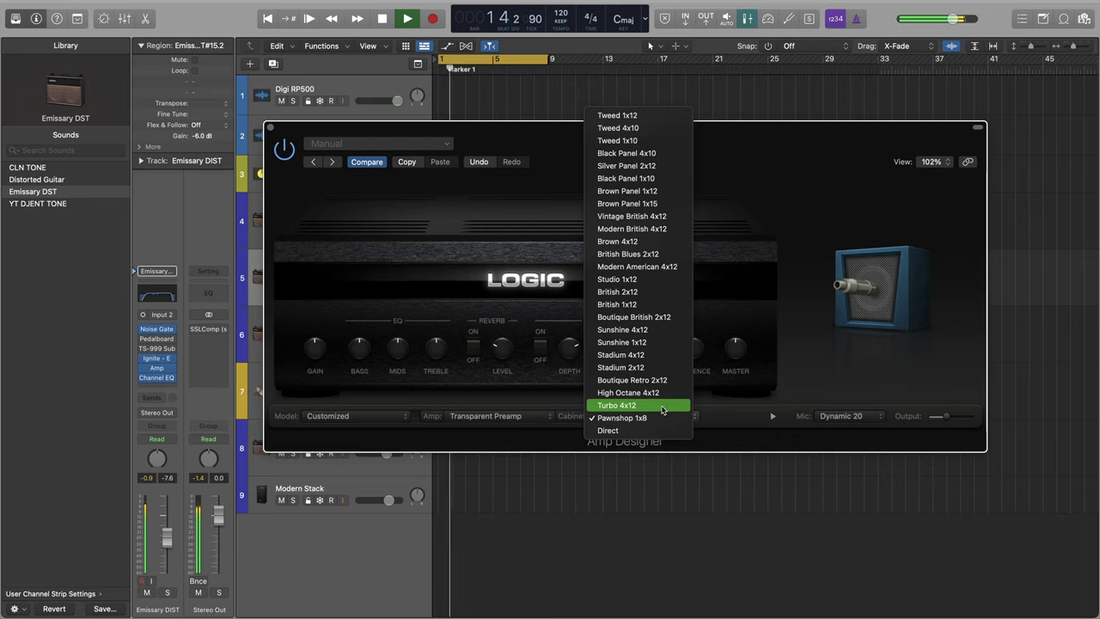
left_click(663, 406)
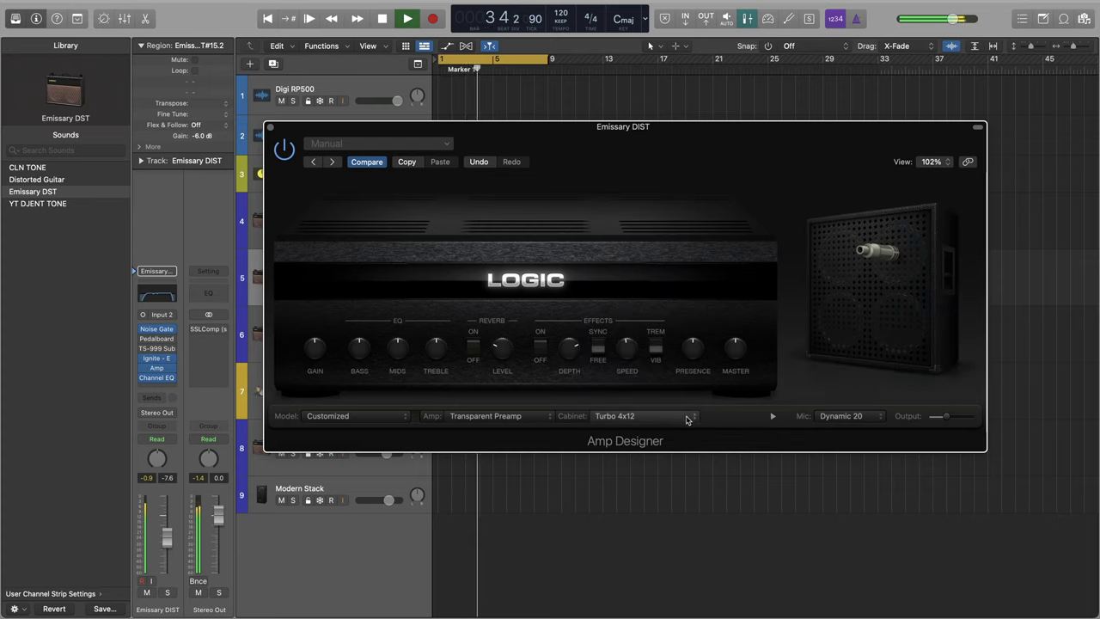
left_click(687, 418)
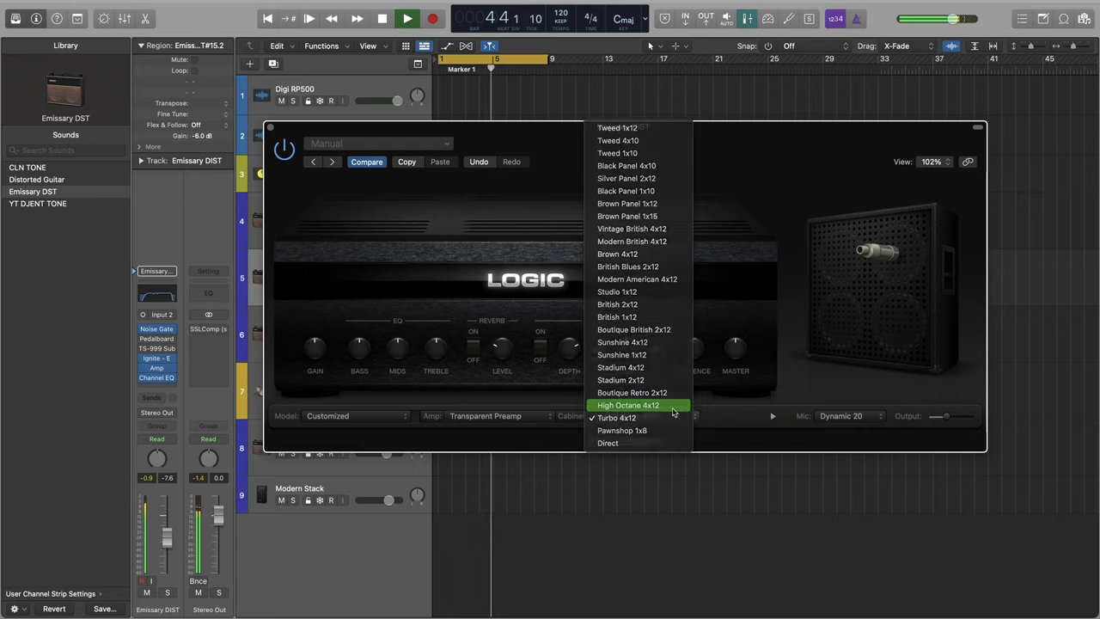
left_click(674, 406)
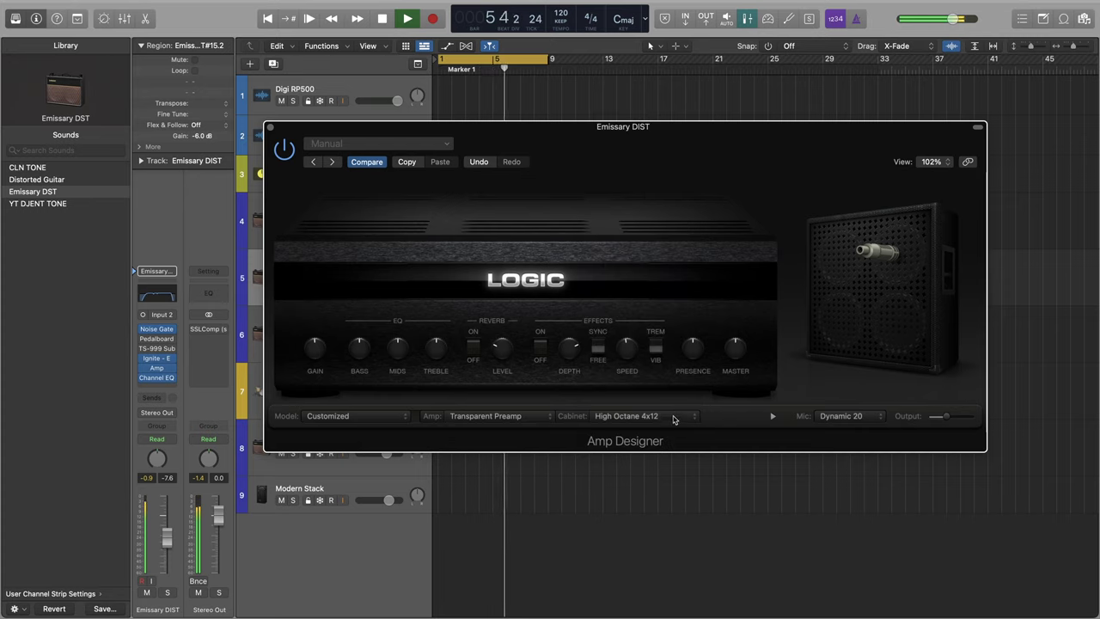
left_click(675, 418)
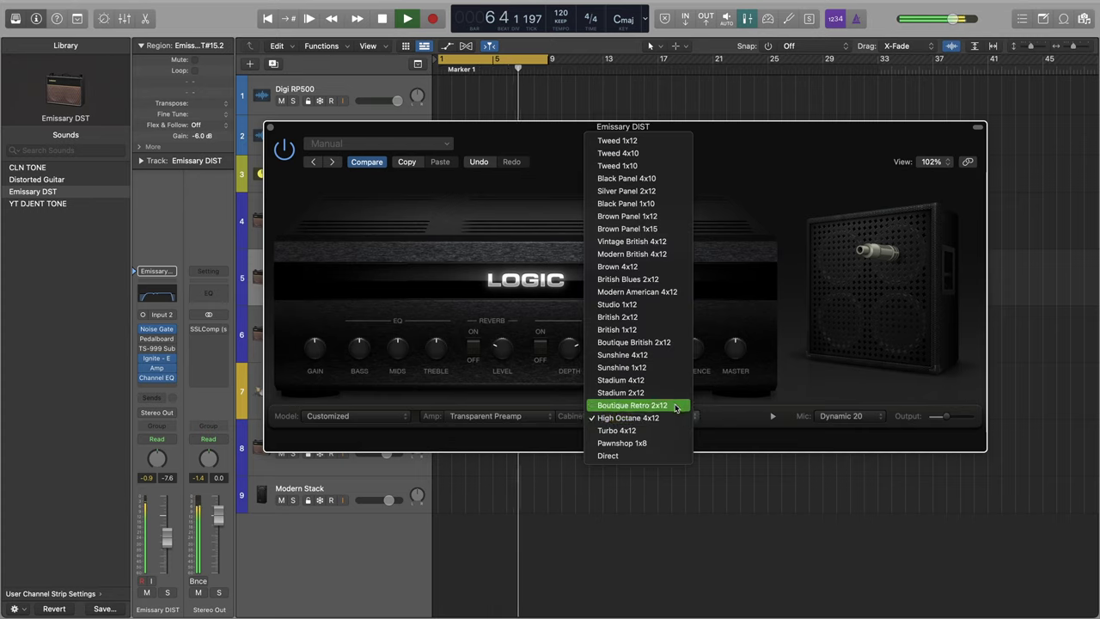
left_click(675, 405)
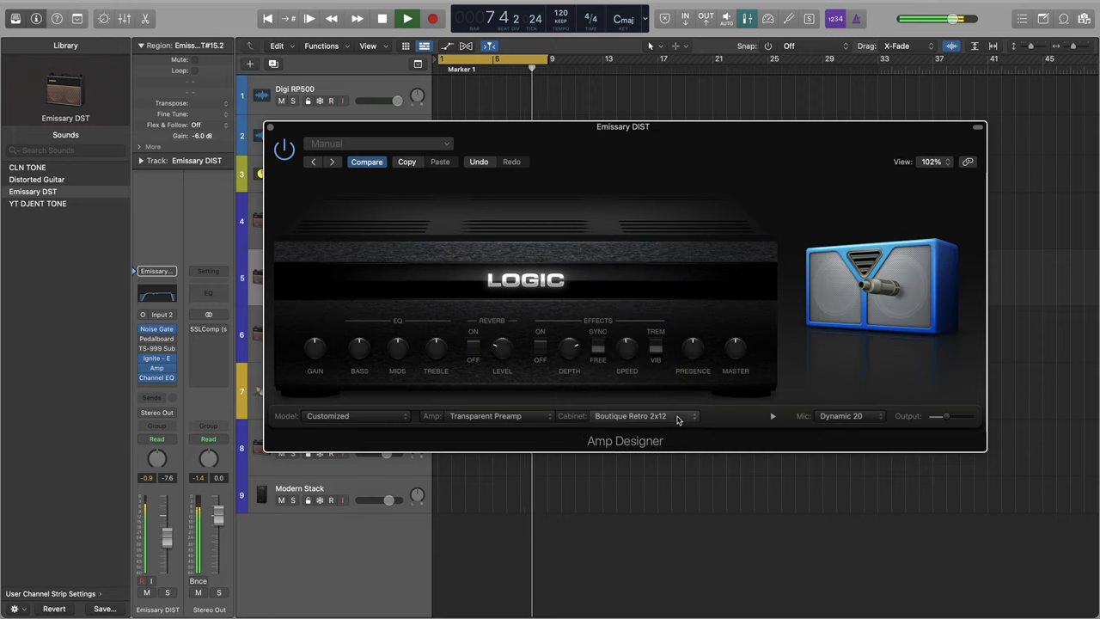
Try the Stadium 2x12, Stadium 4x12, Sunshine 1x12 and Sunshine 4x12 cabinets.
left_click(675, 413)
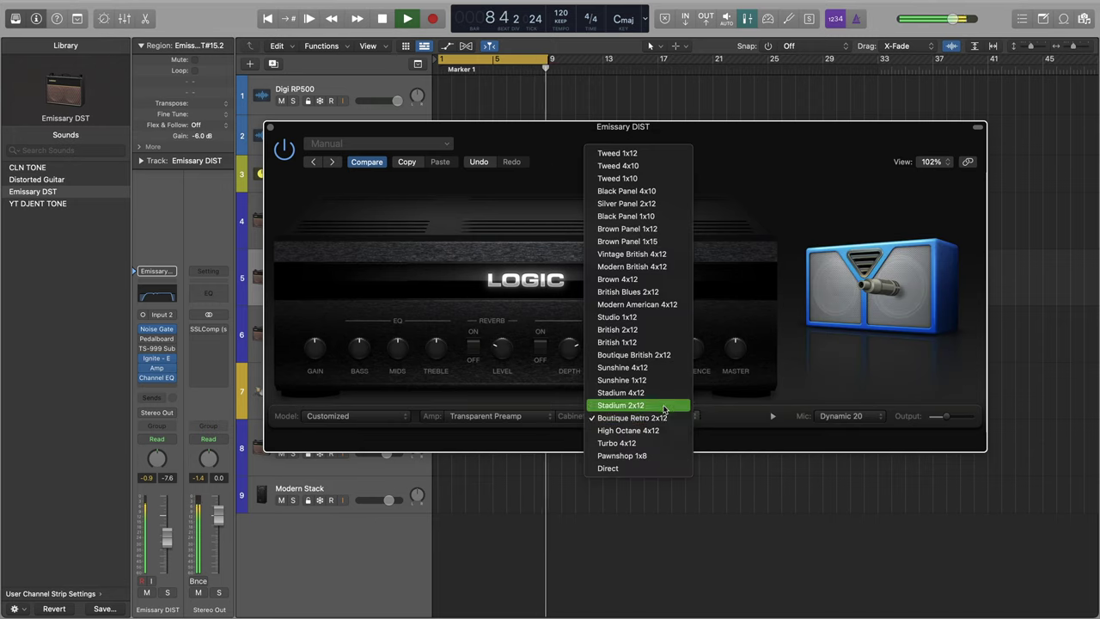
left_click(663, 406)
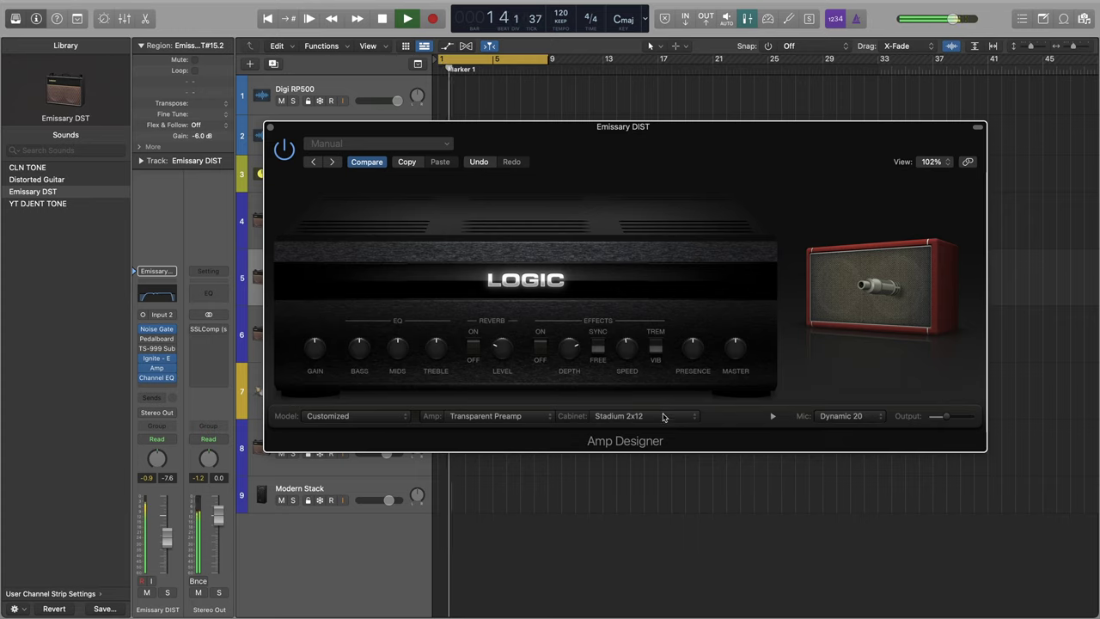
left_click(662, 421)
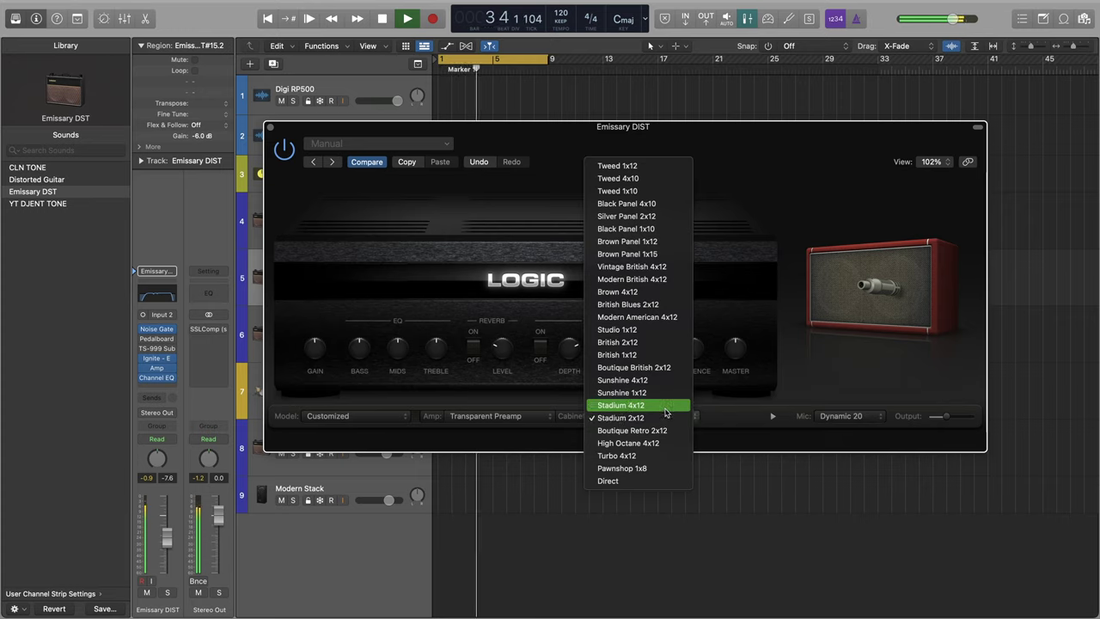
left_click(664, 405)
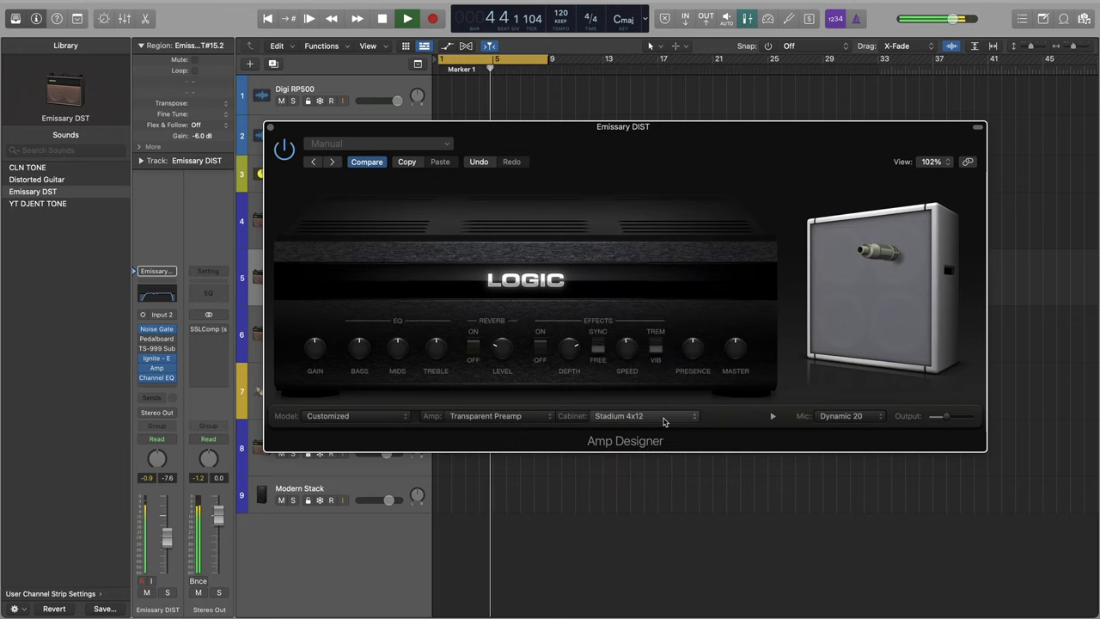
left_click(664, 416)
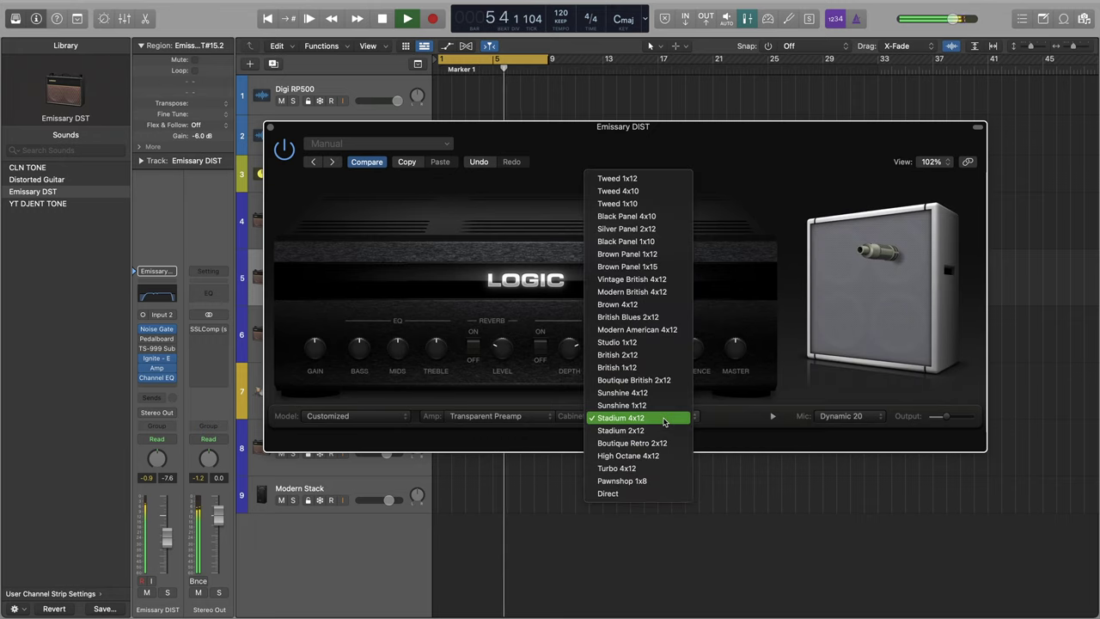
left_click(653, 406)
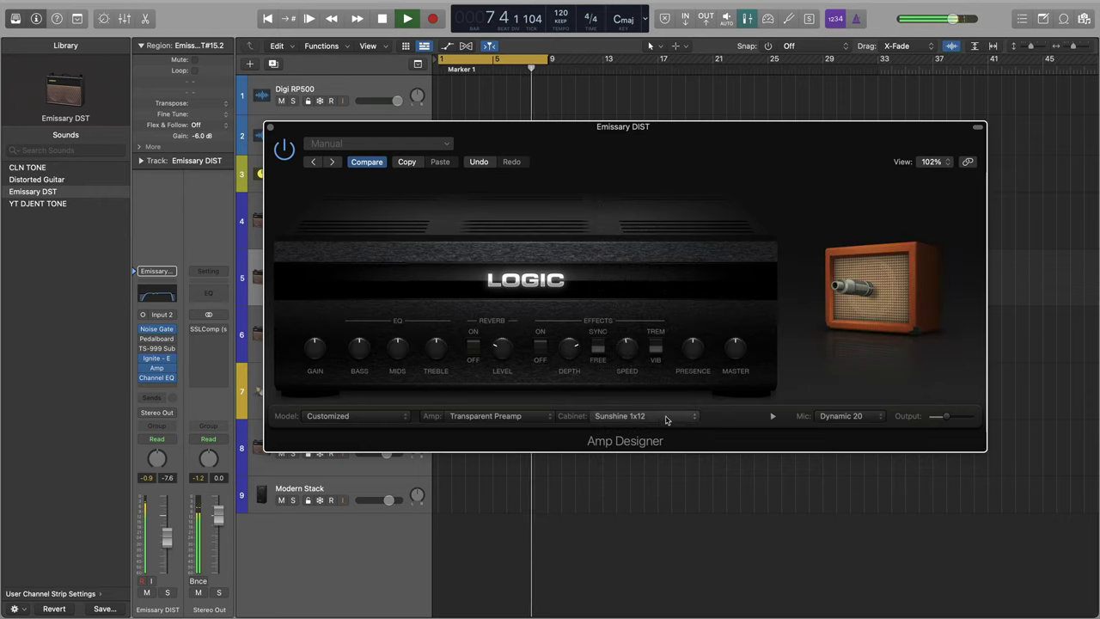
left_click(665, 418)
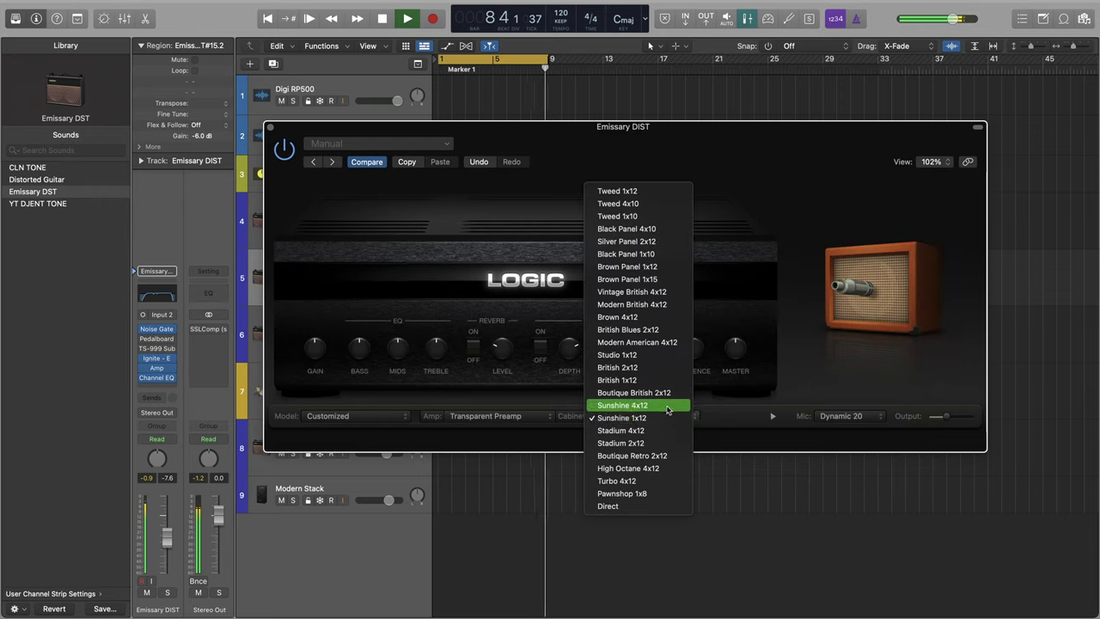
left_click(667, 407)
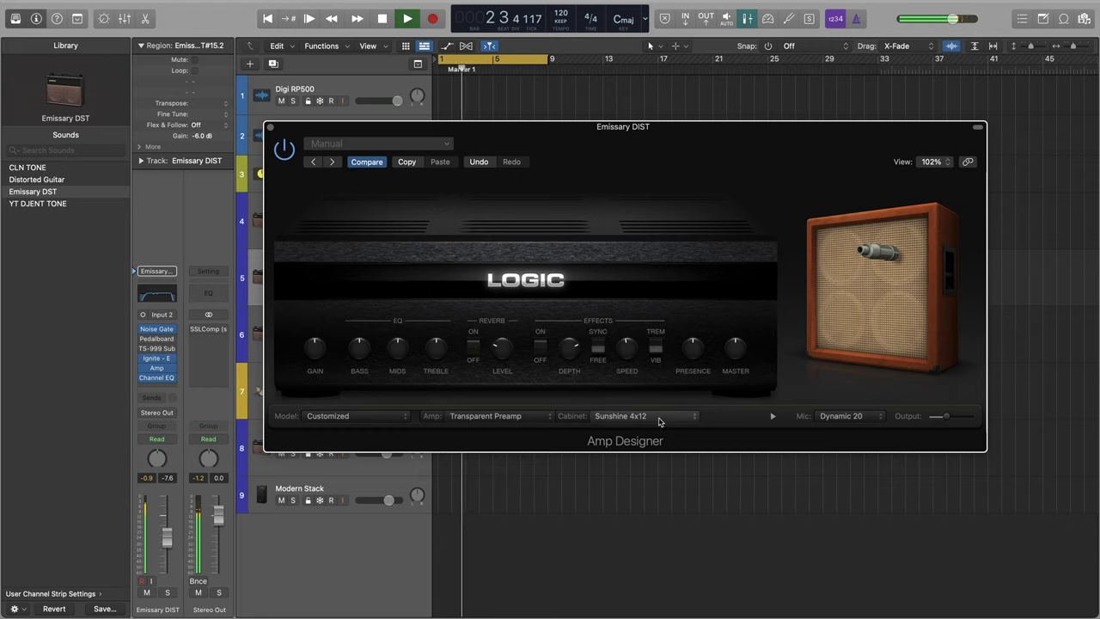
Try British and Studio cabinets, settle on Modern American 4x12, then restart playback.
left_click(659, 419)
left_click(666, 407)
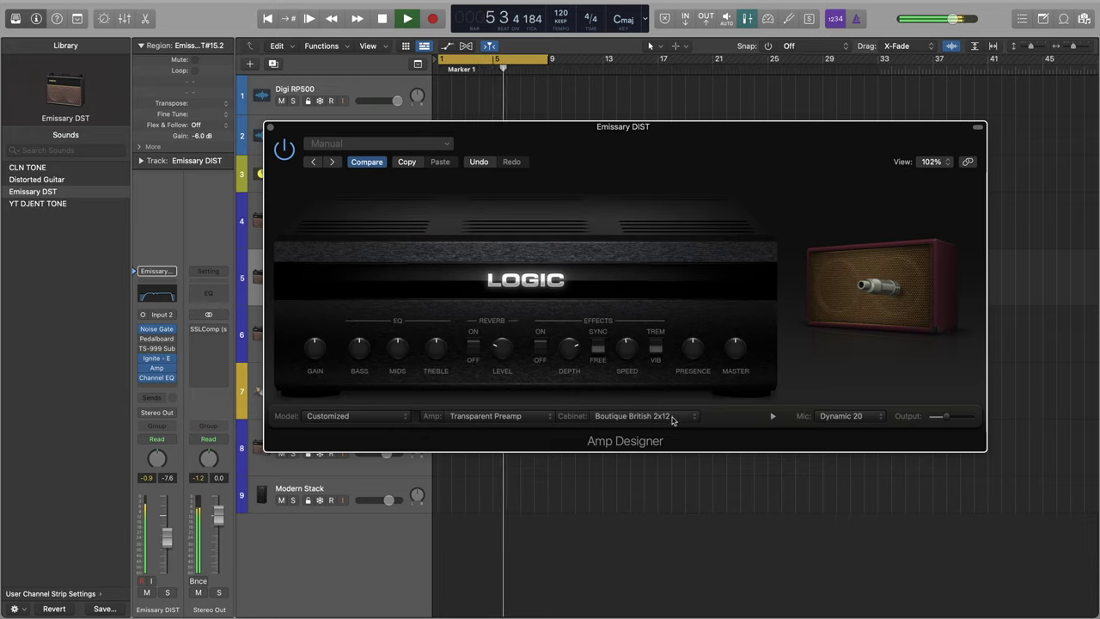
left_click(673, 420)
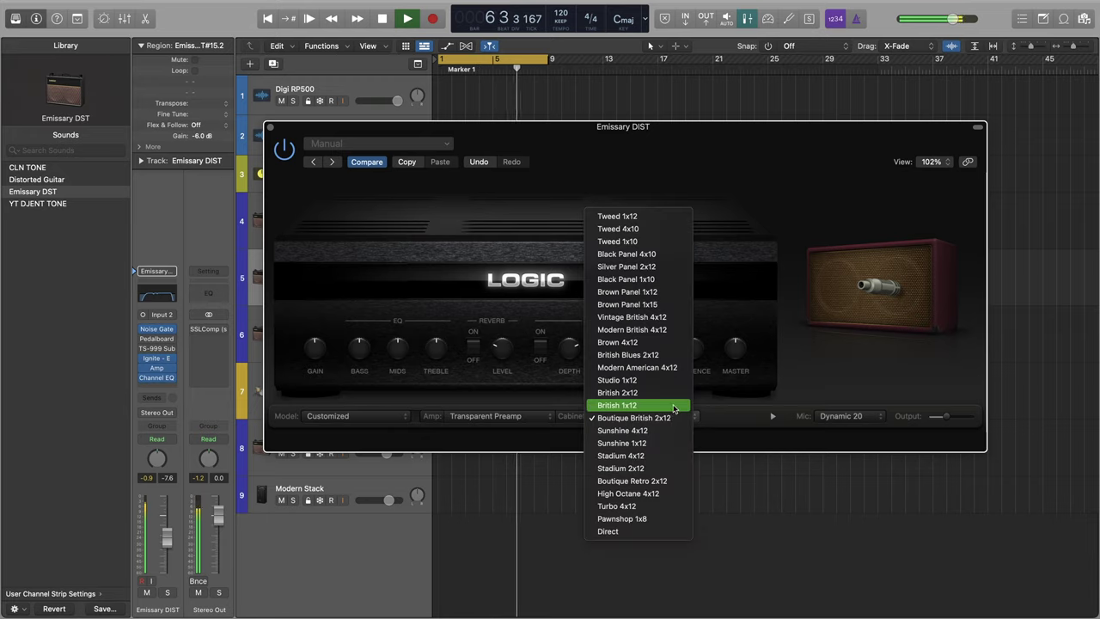
left_click(674, 409)
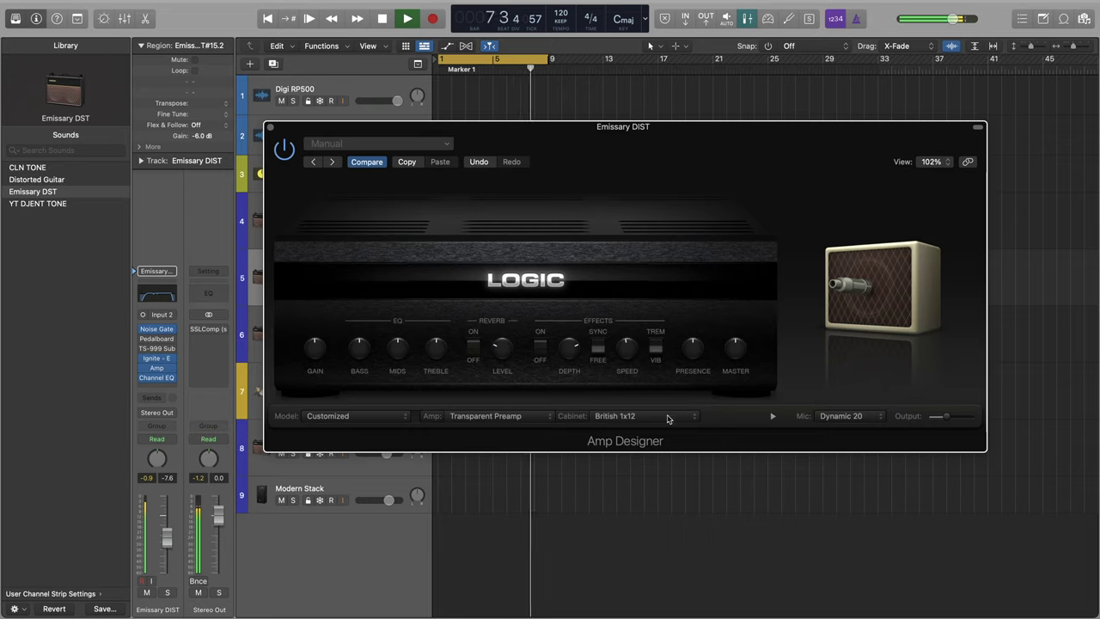
left_click(669, 421)
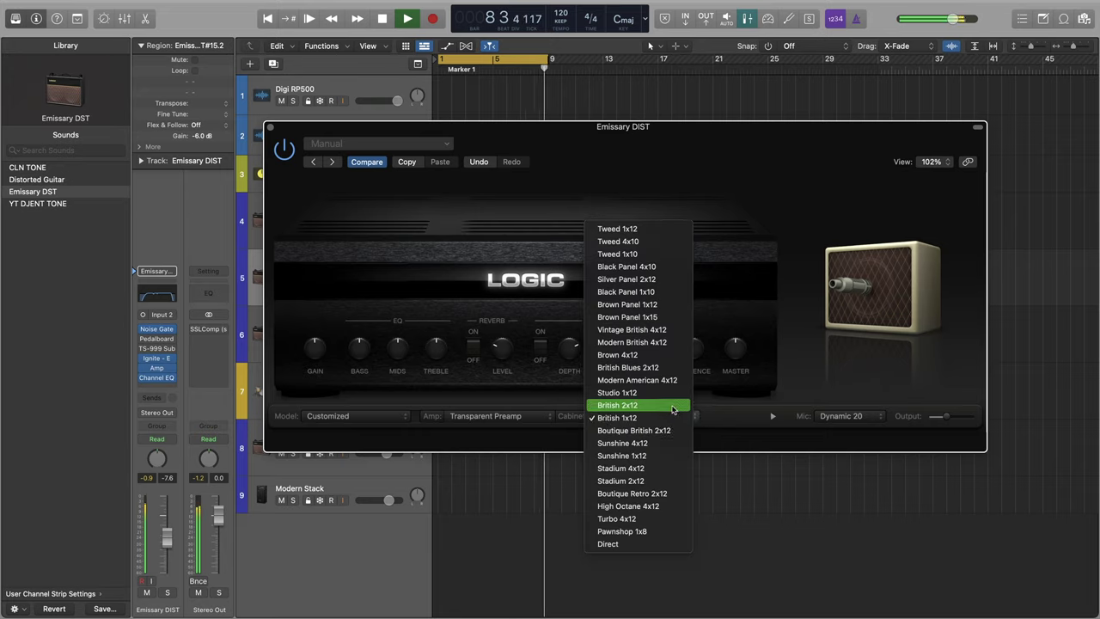
left_click(673, 410)
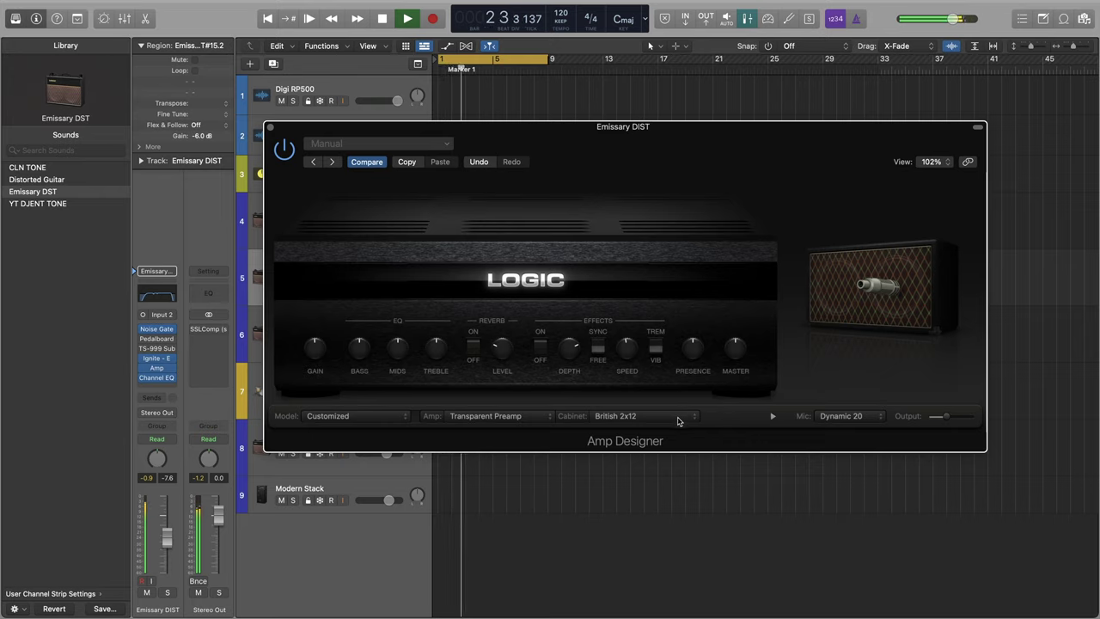
left_click(678, 419)
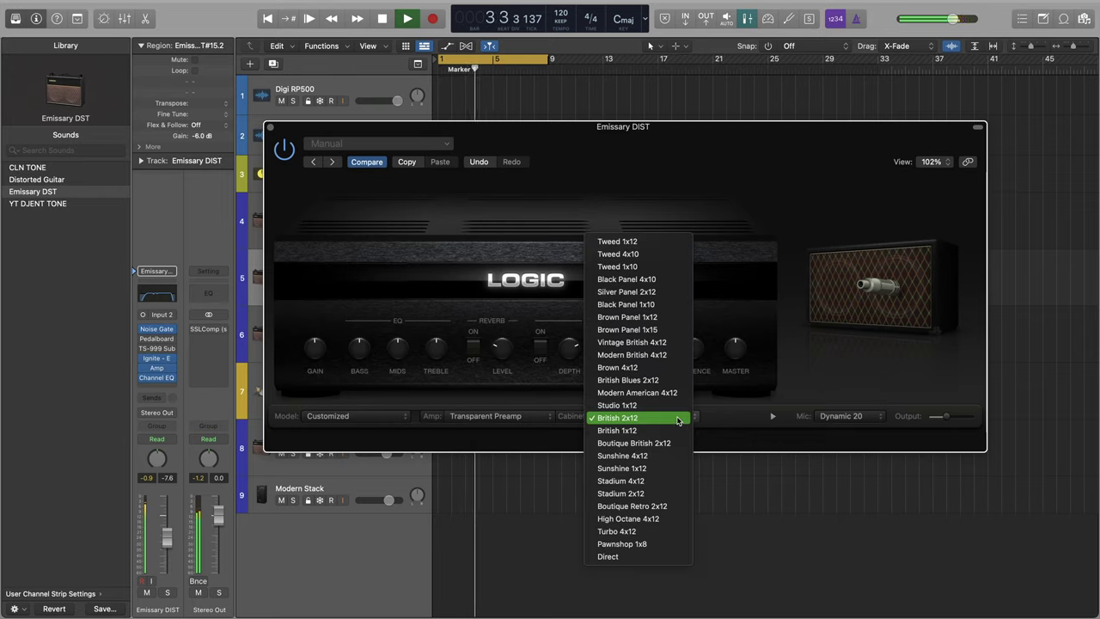
left_click(679, 405)
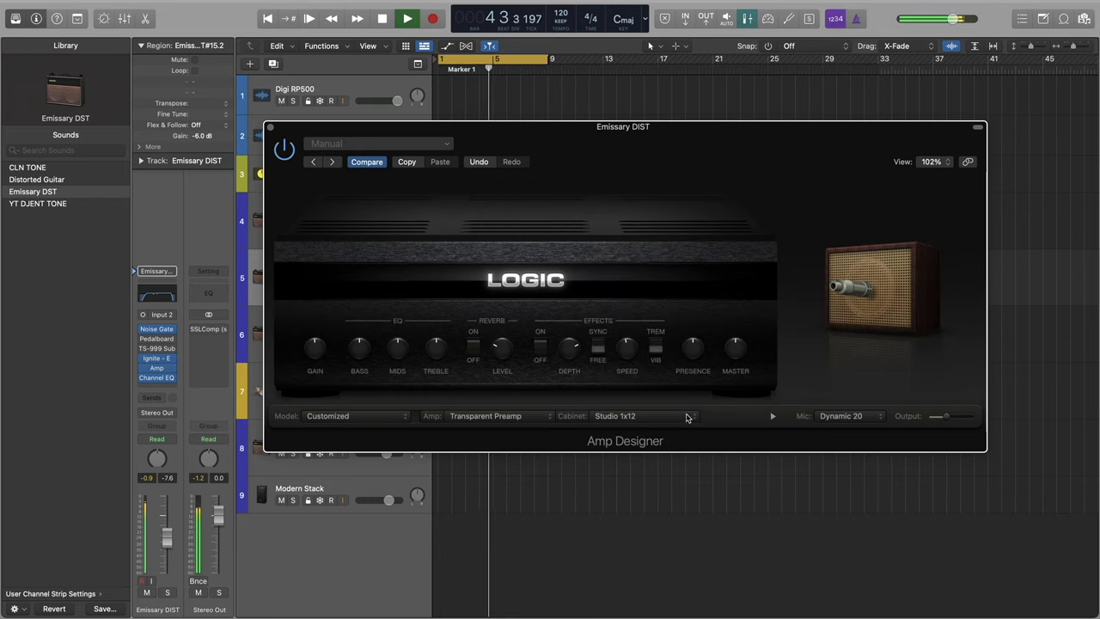
left_click(687, 418)
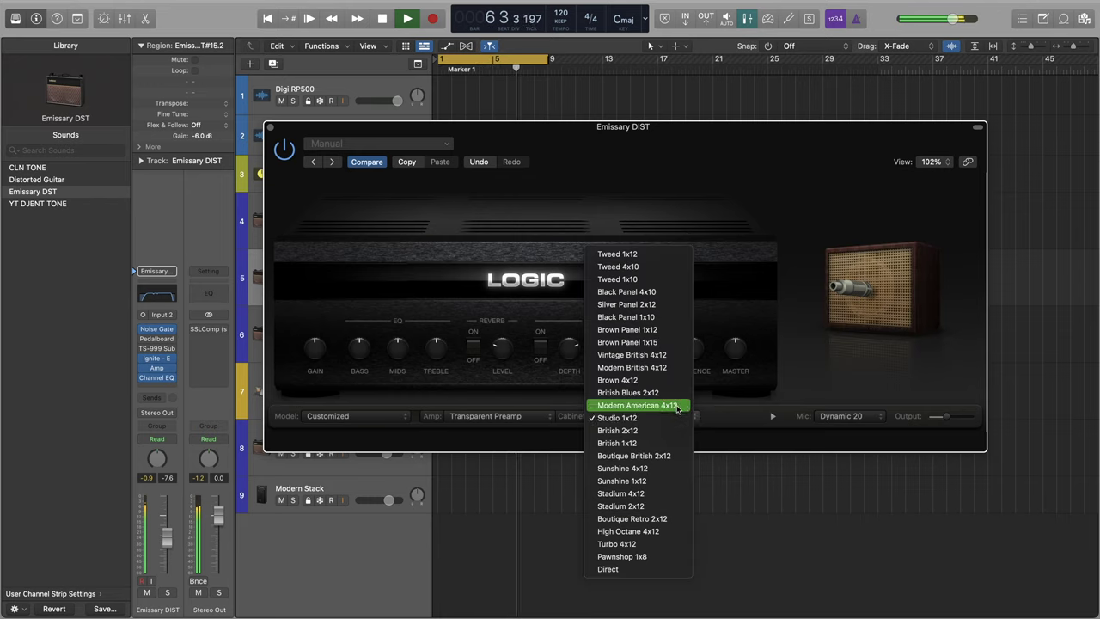
left_click(677, 410)
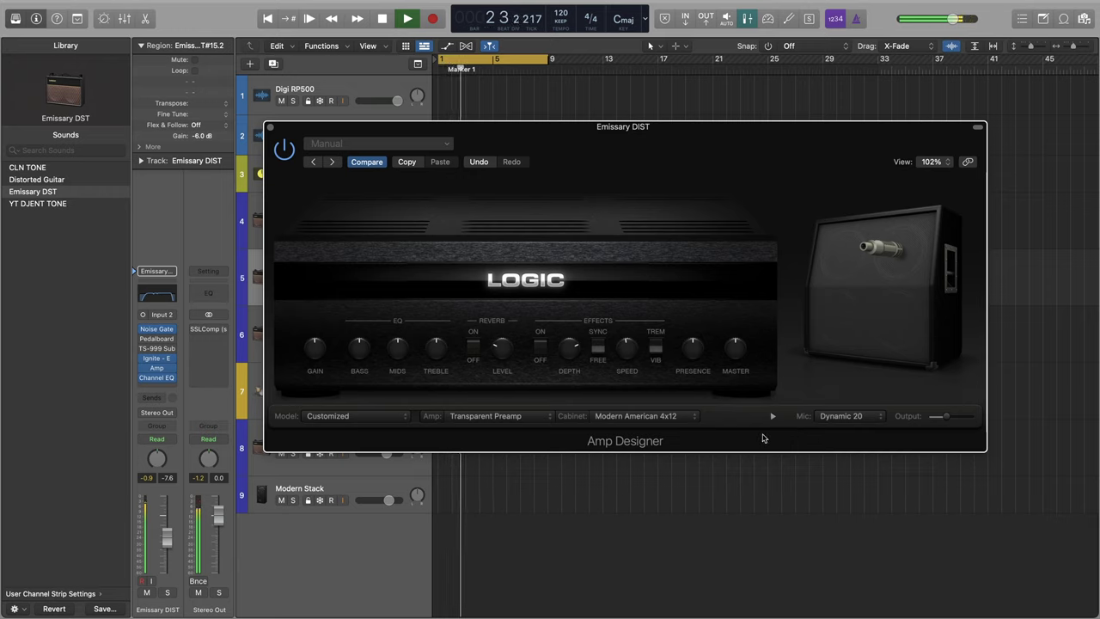
key("space")
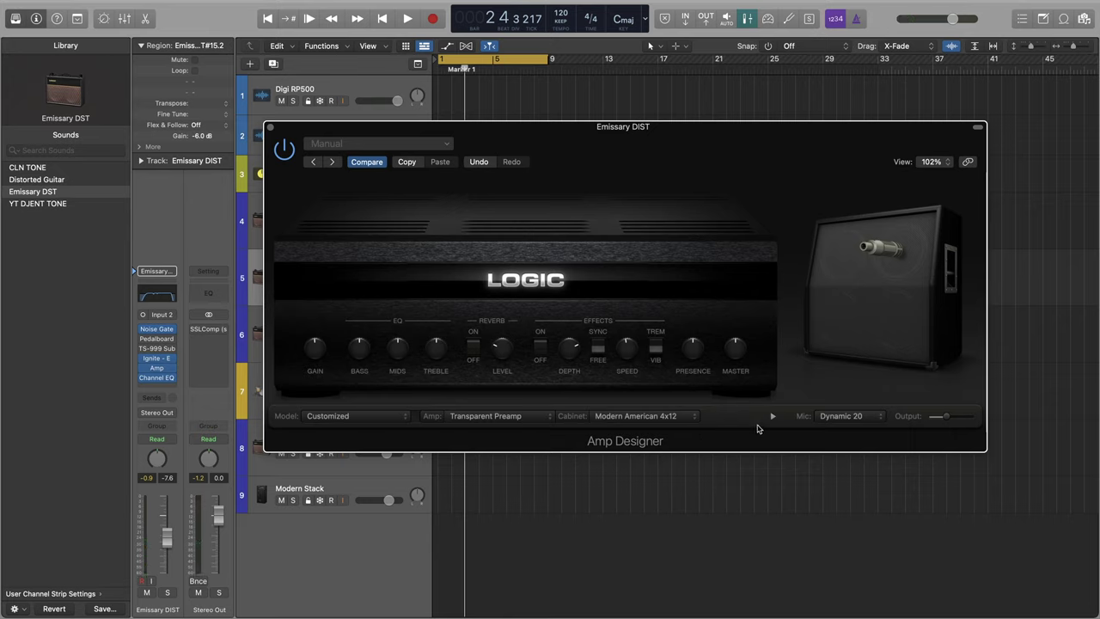
key("space")
Audition Condenser 87, Condenser 414, Dynamic 57, 421, 609 and Ribbon 121 cabinet mics.
left_click(838, 417)
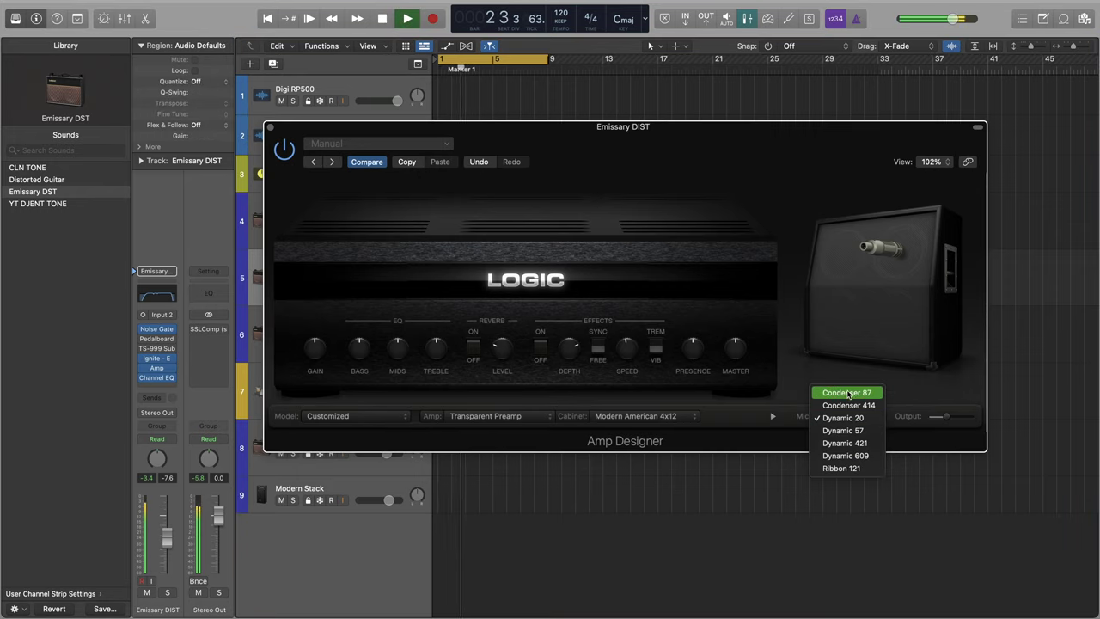
left_click(848, 394)
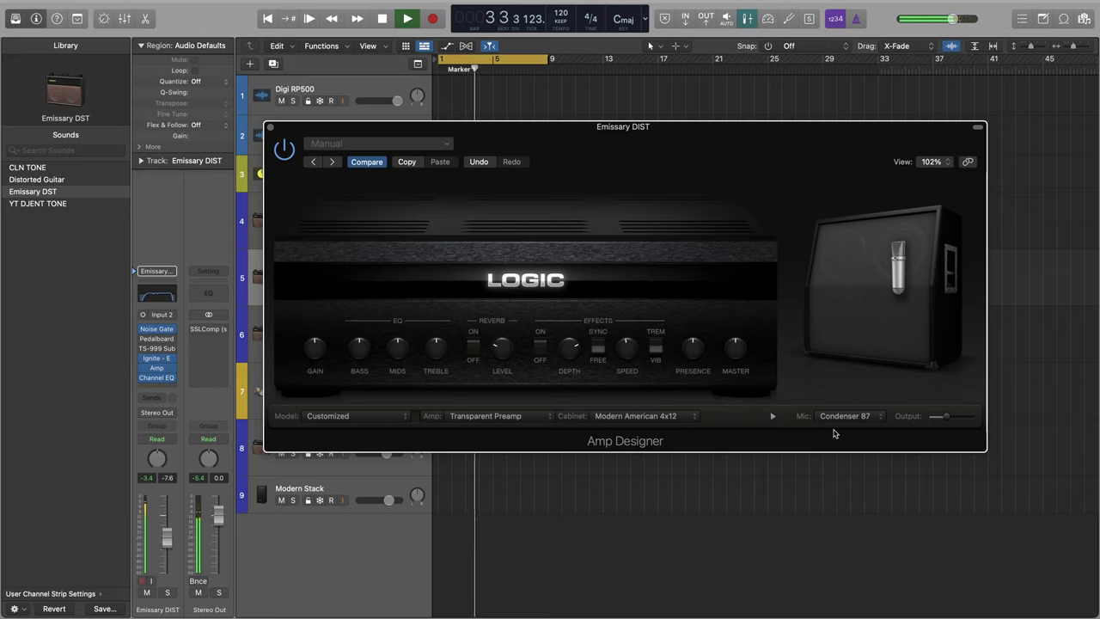
left_click(843, 420)
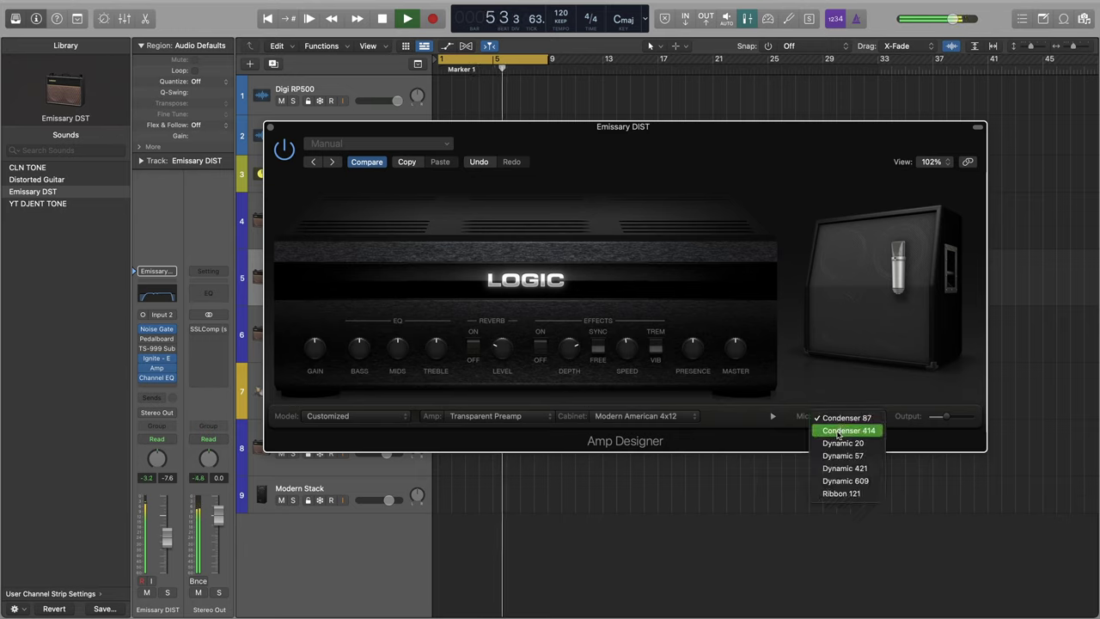
left_click(838, 434)
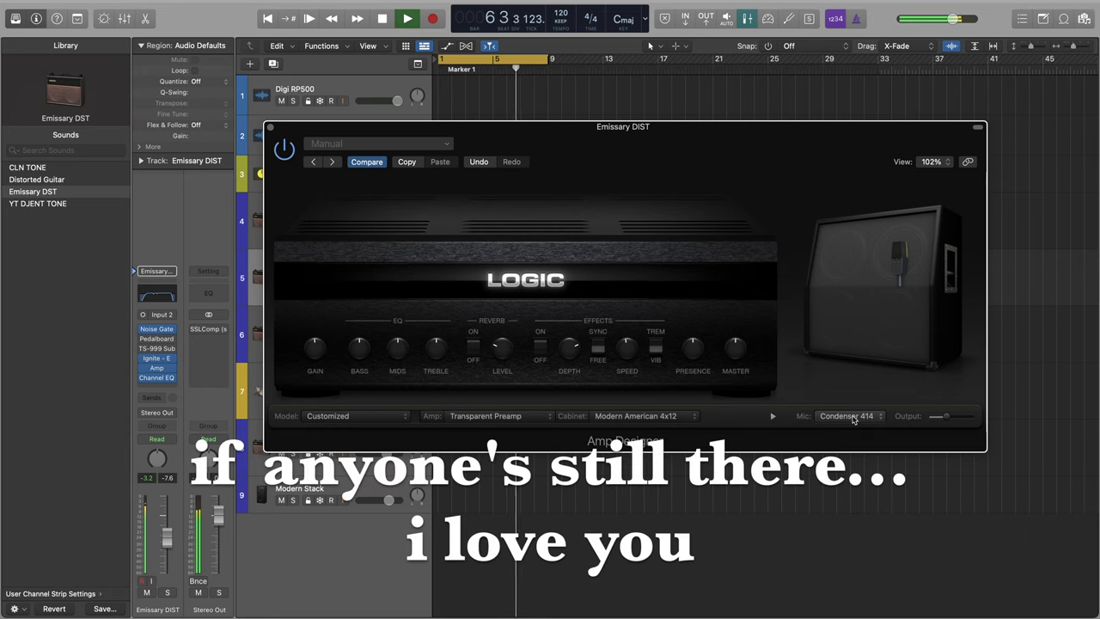
left_click(854, 420)
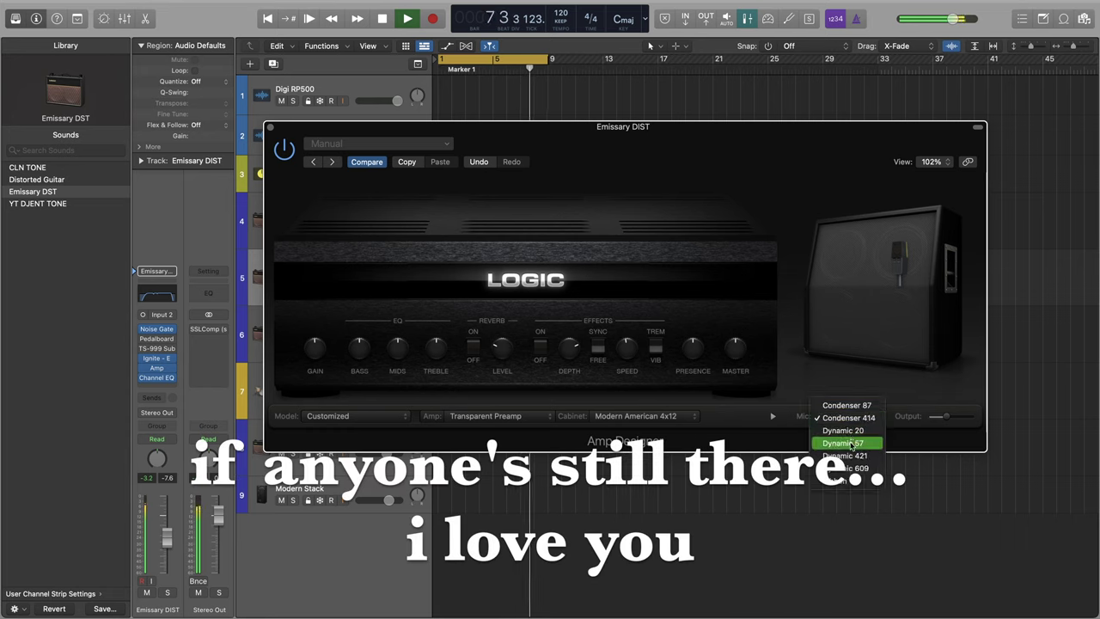
left_click(851, 446)
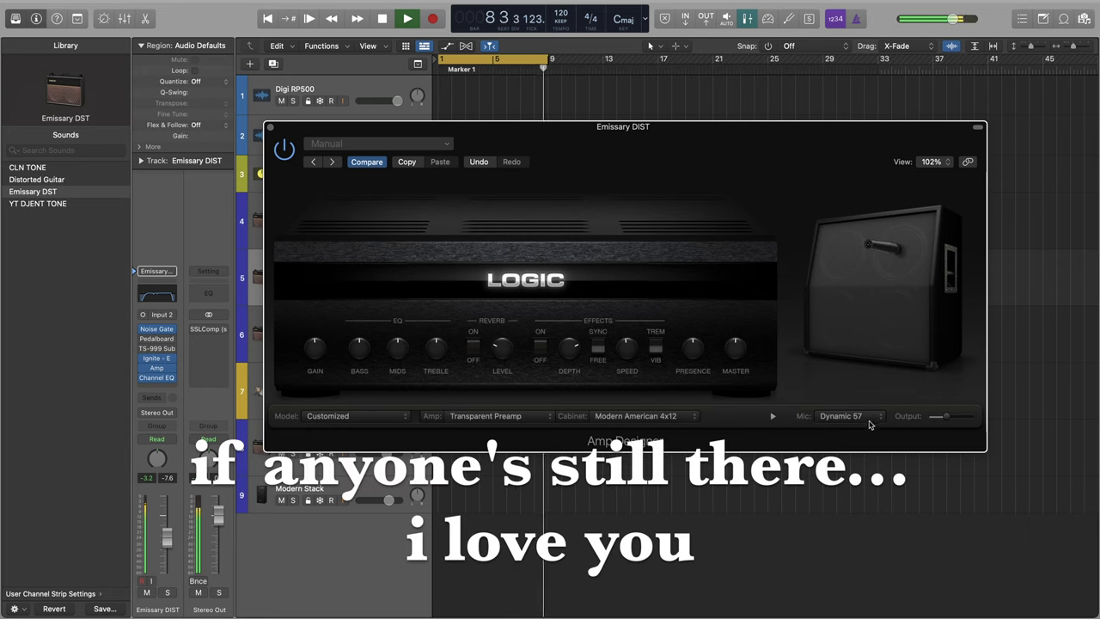
left_click(876, 420)
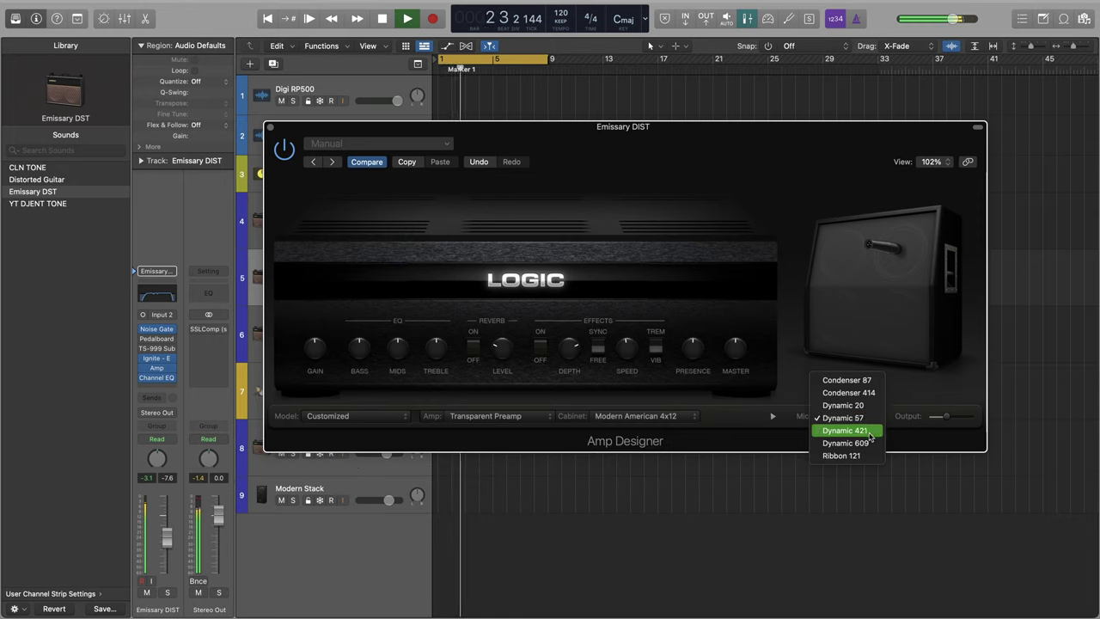
left_click(870, 433)
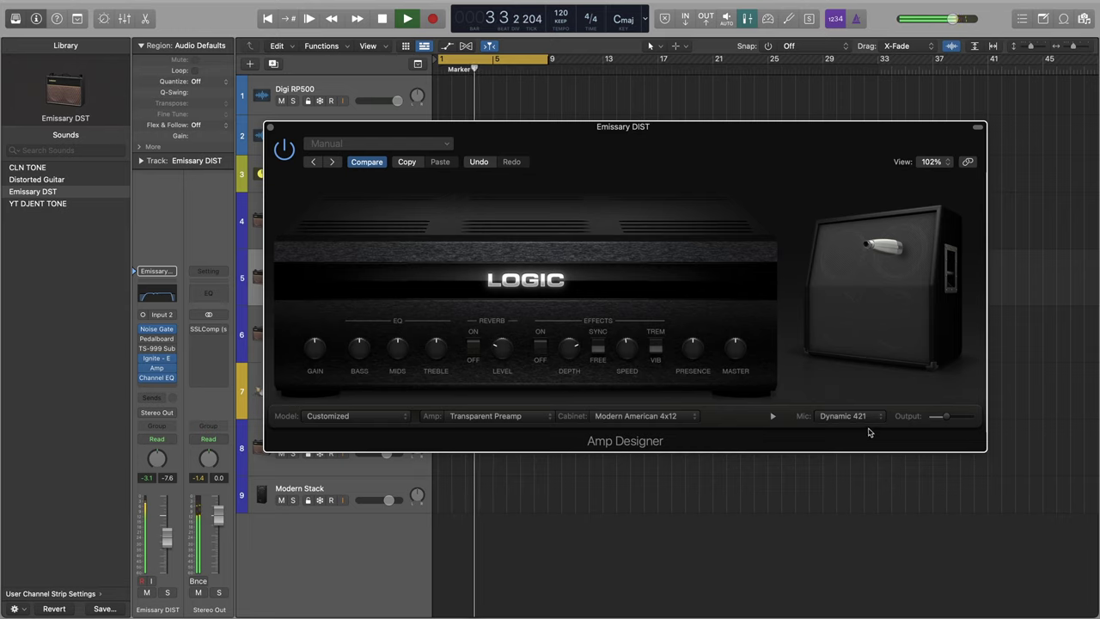
left_click(873, 420)
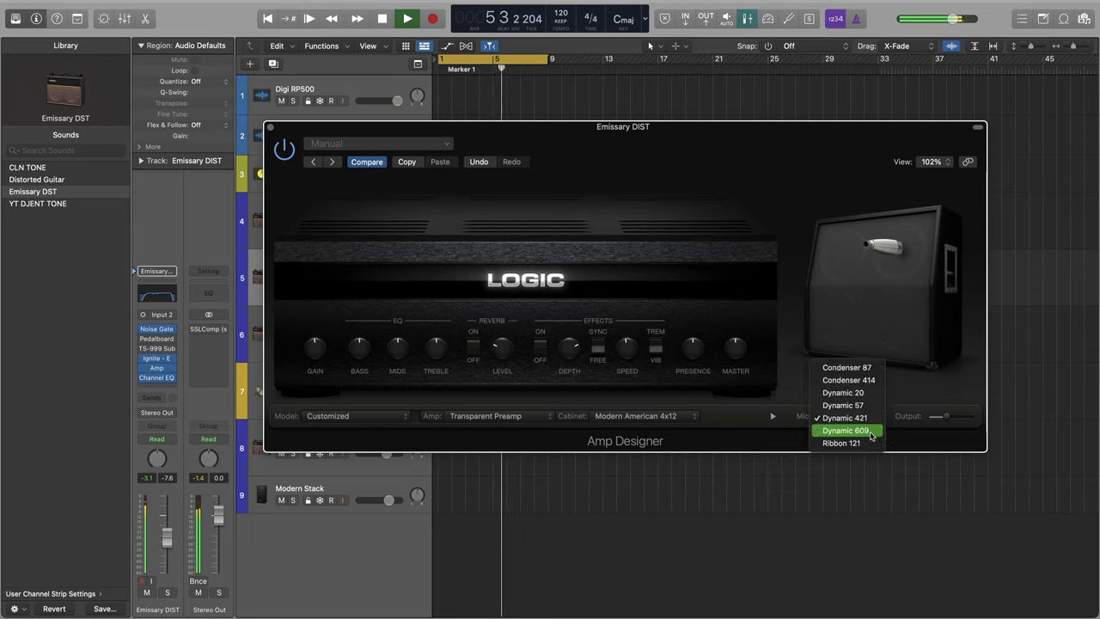
left_click(871, 432)
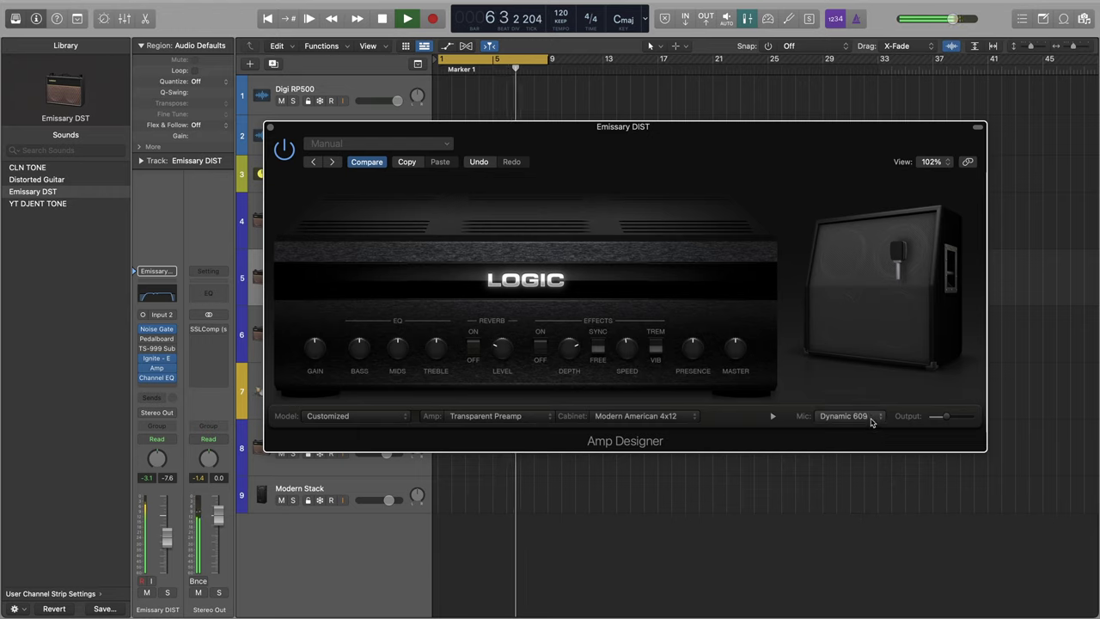
left_click(871, 420)
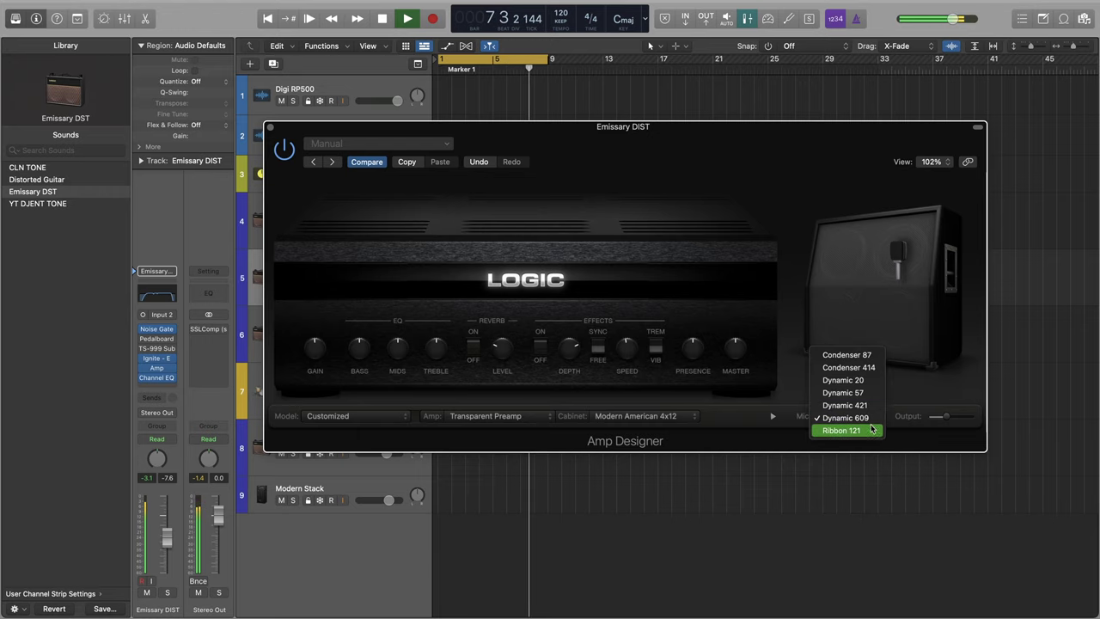
left_click(871, 429)
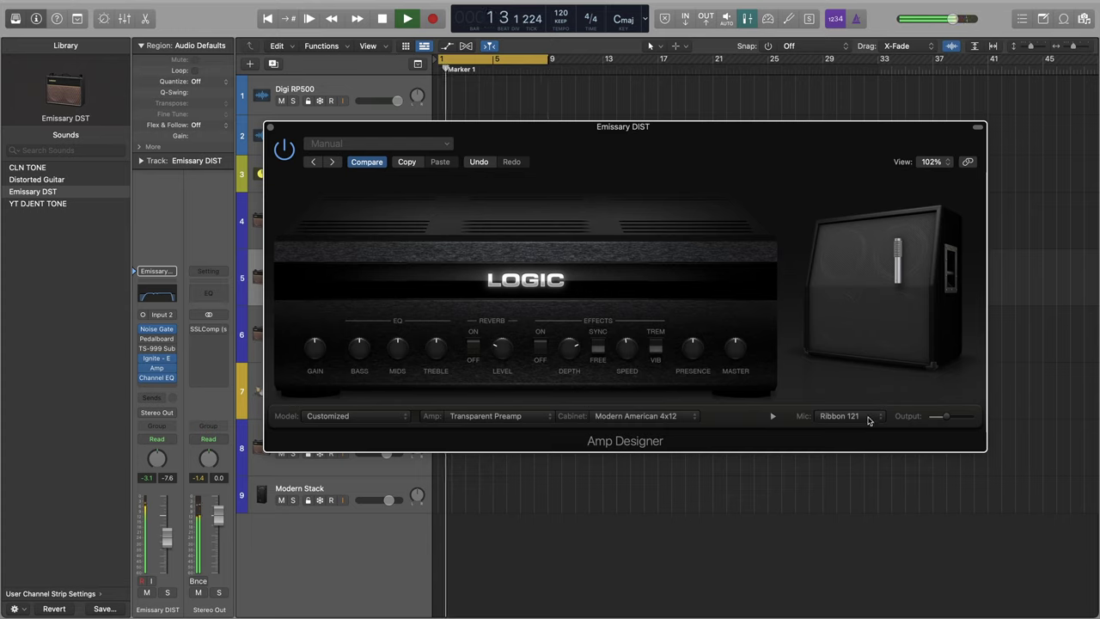
Compare Dynamic 20 and Ribbon 121 again, then settle on the Dynamic 57 mic.
left_click(869, 419)
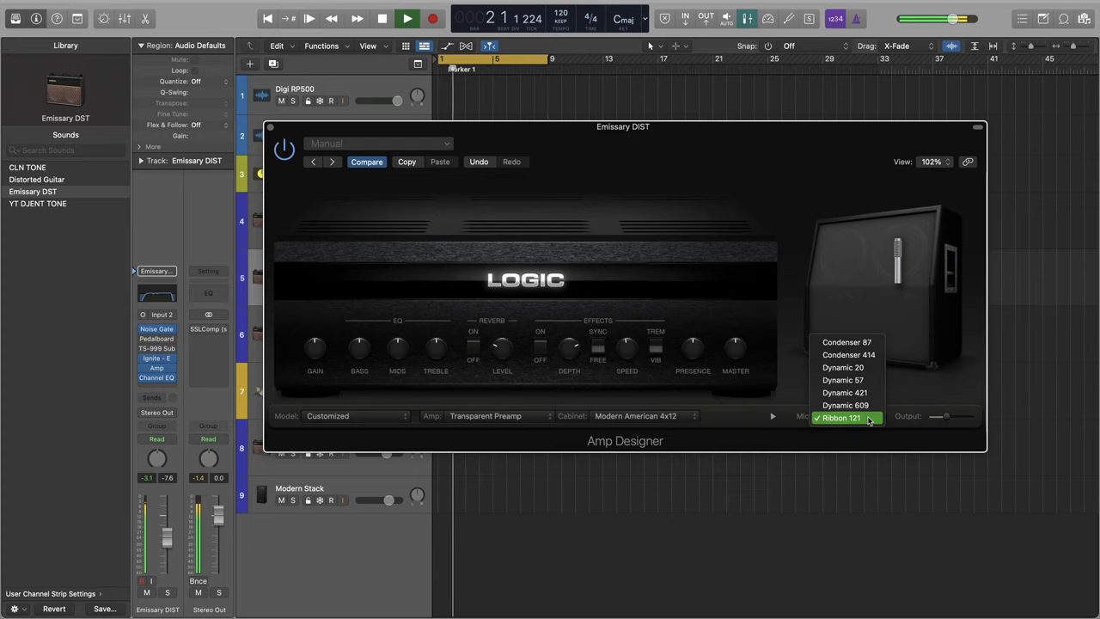
left_click(856, 372)
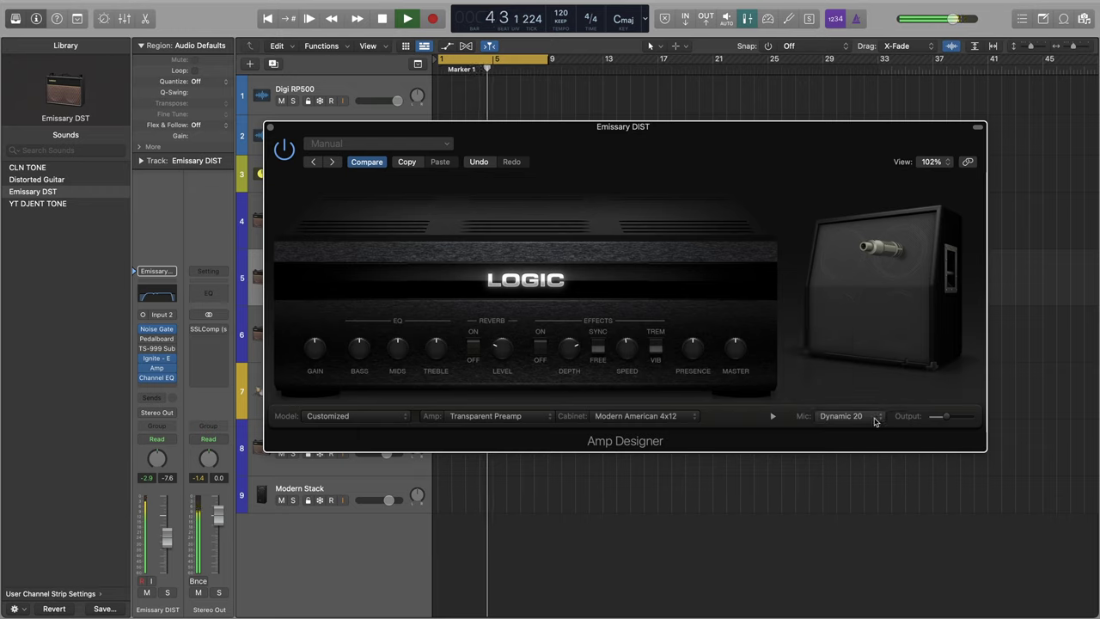
left_click(871, 420)
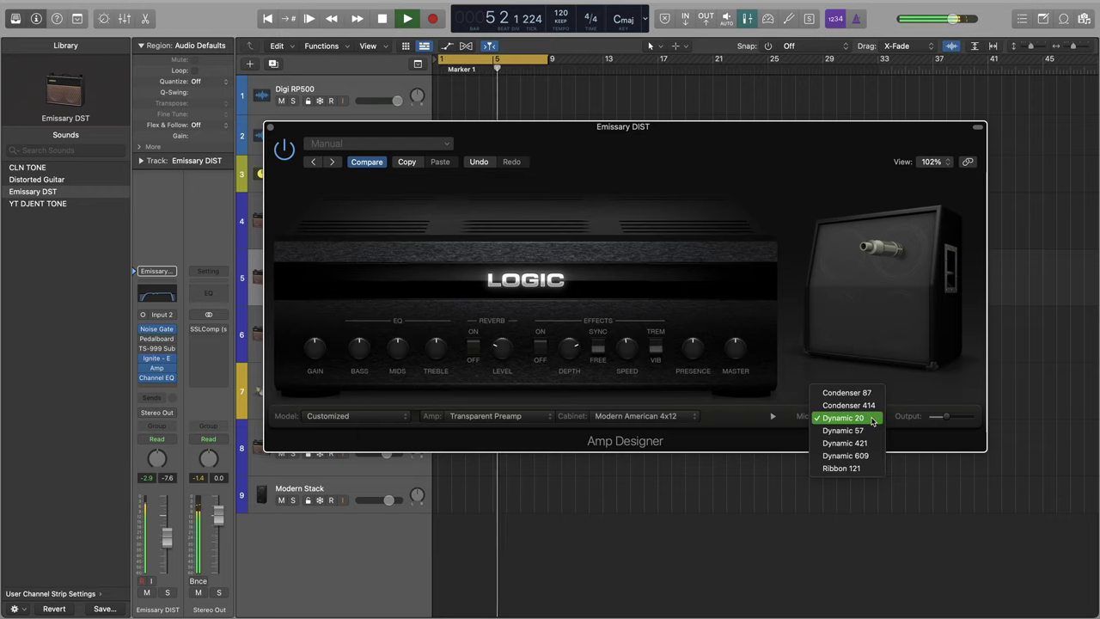
left_click(865, 470)
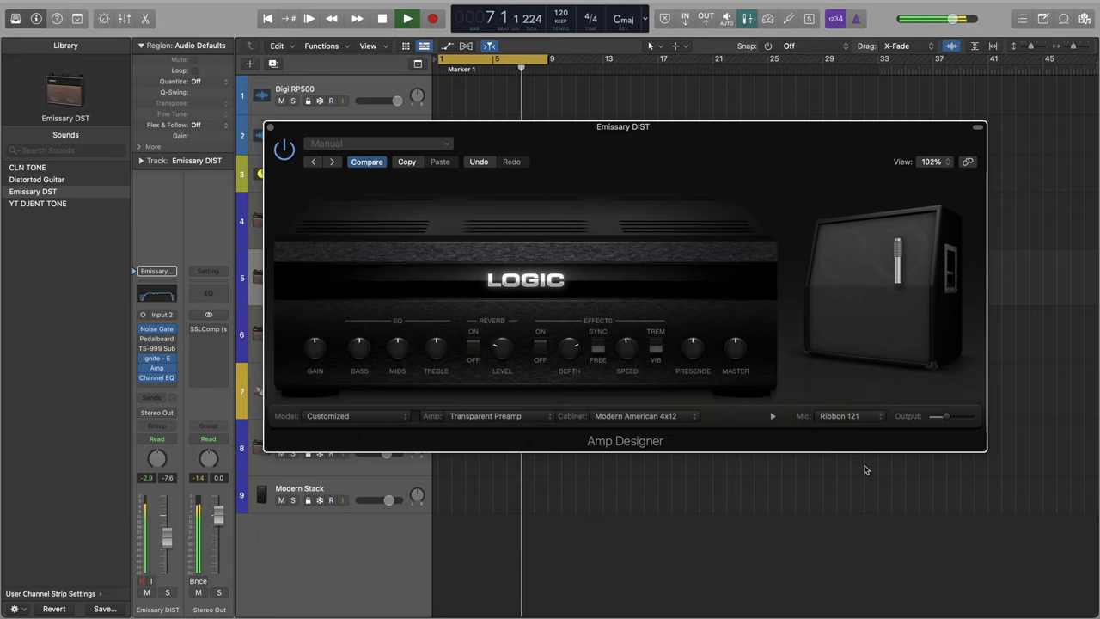
left_click(866, 418)
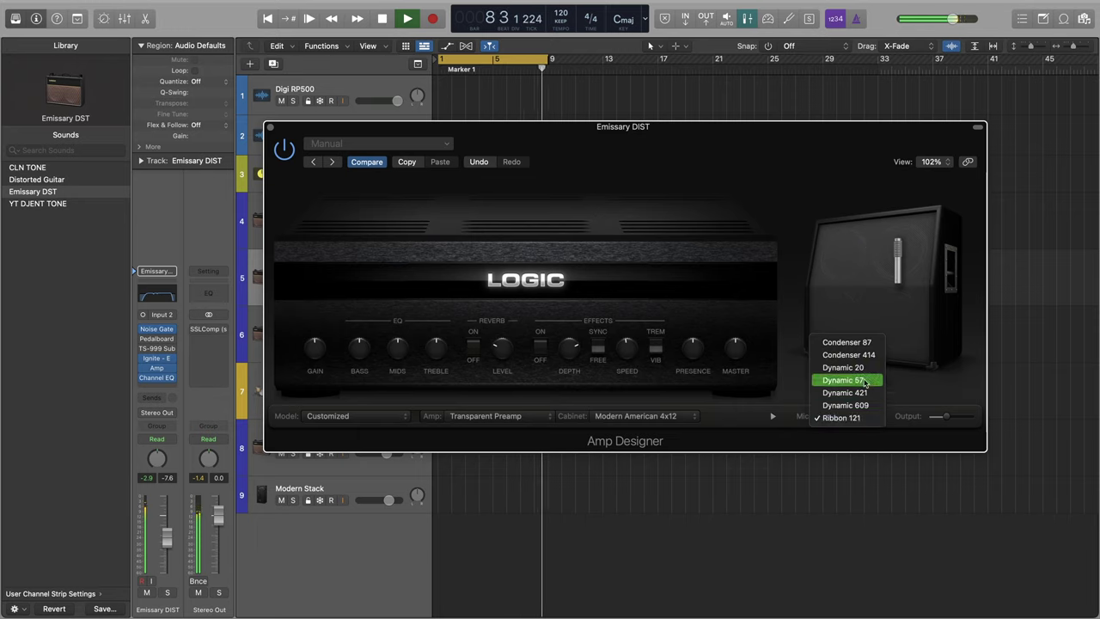
left_click(864, 382)
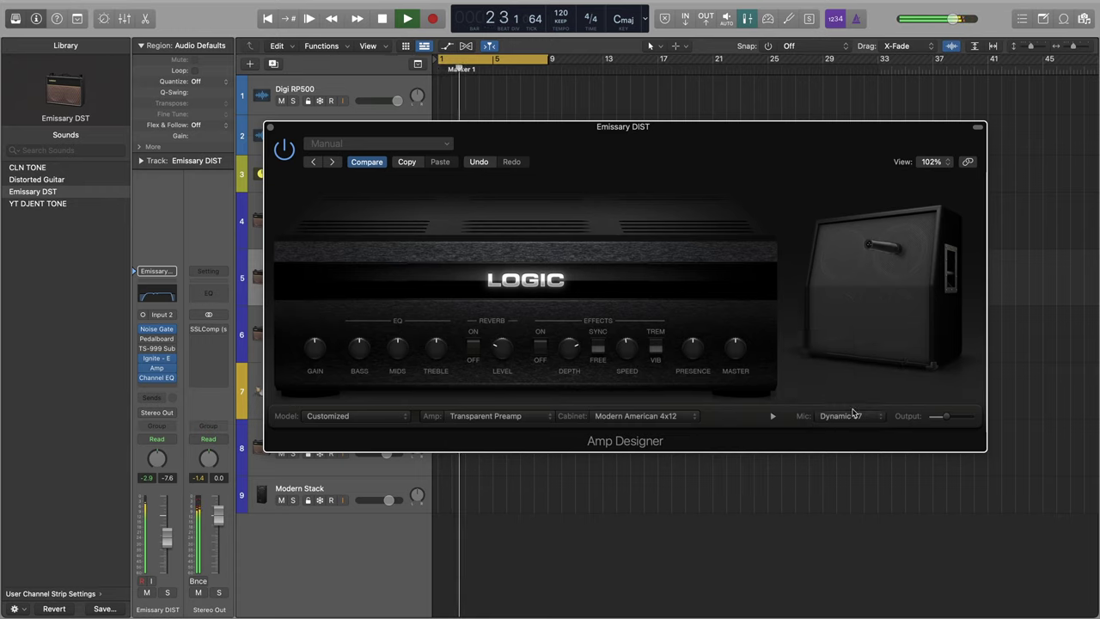
mouse_move(839, 371)
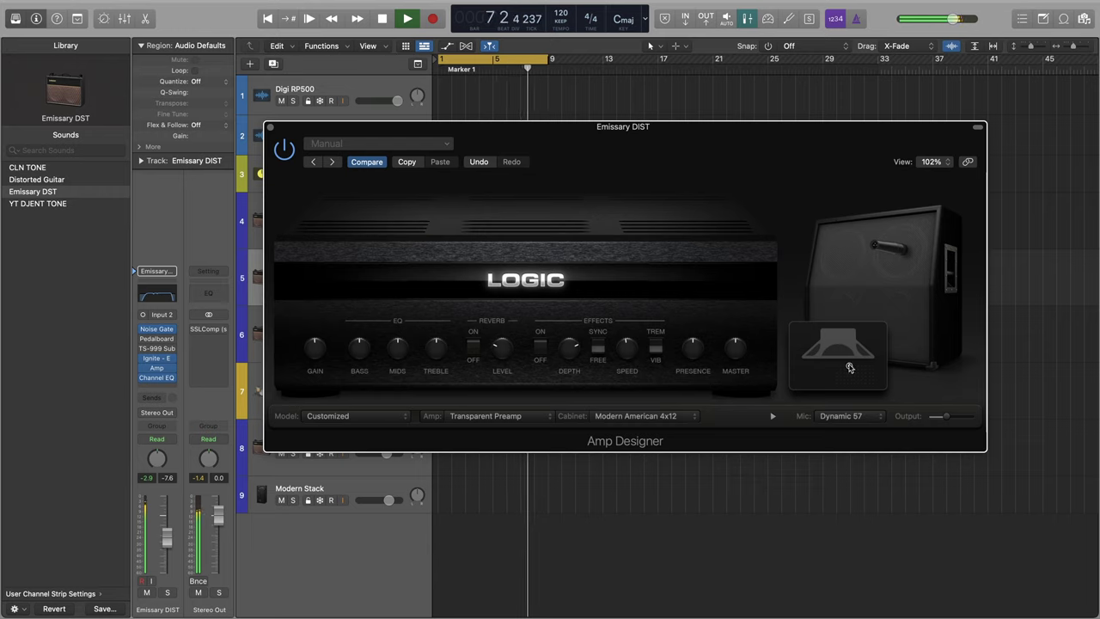
Reposition the microphone across the speaker on the cabinet overlay.
left_click_drag(849, 368, 845, 389)
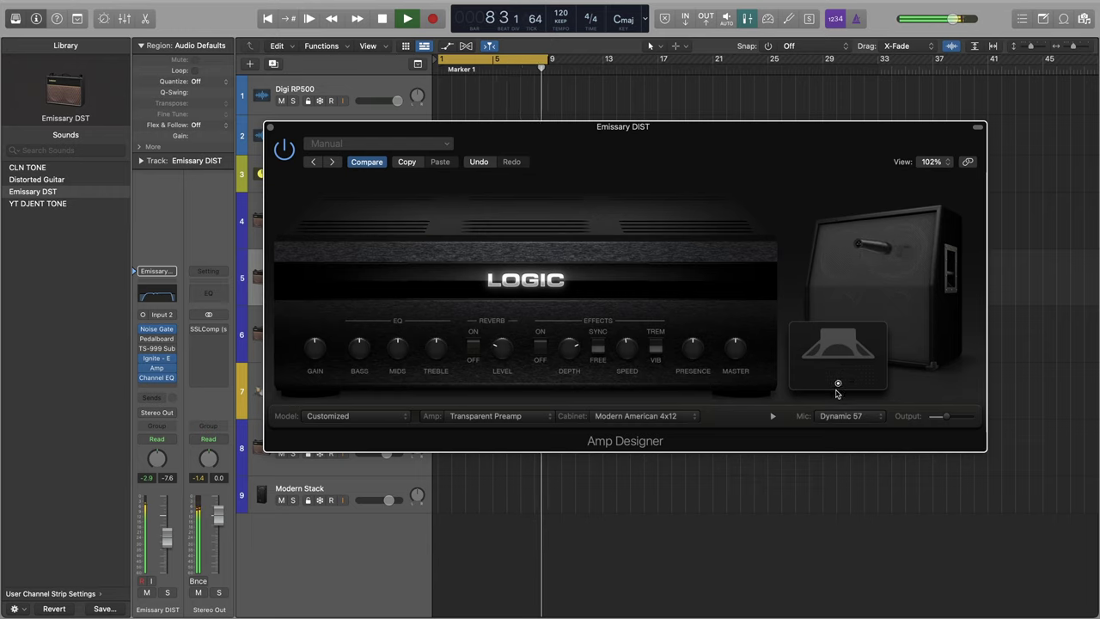
left_click_drag(837, 390, 849, 367)
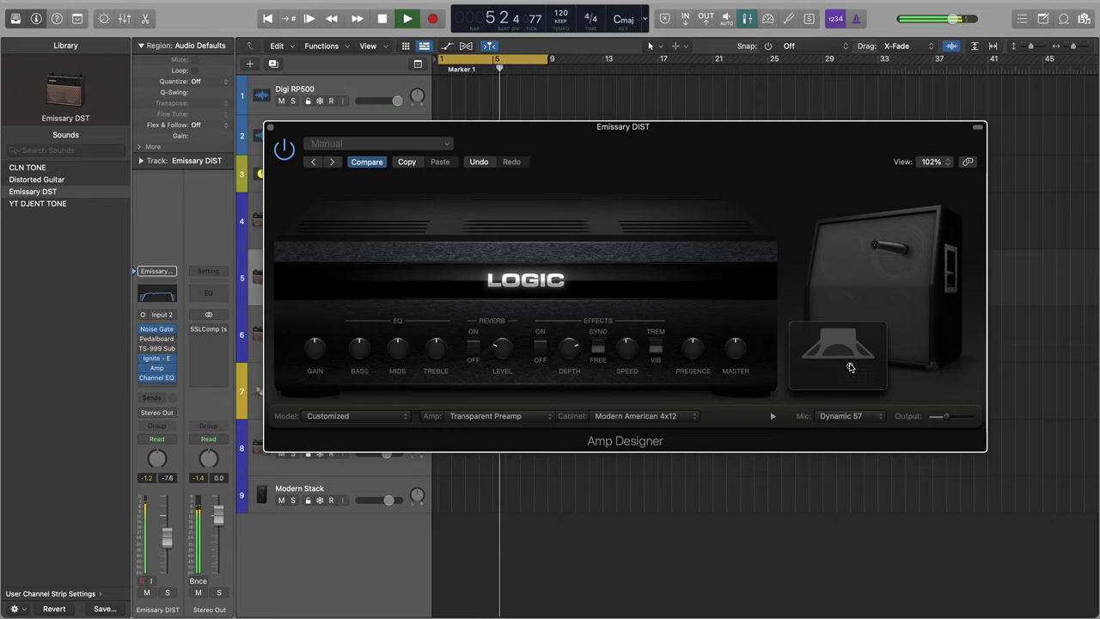
left_click_drag(851, 368, 848, 376)
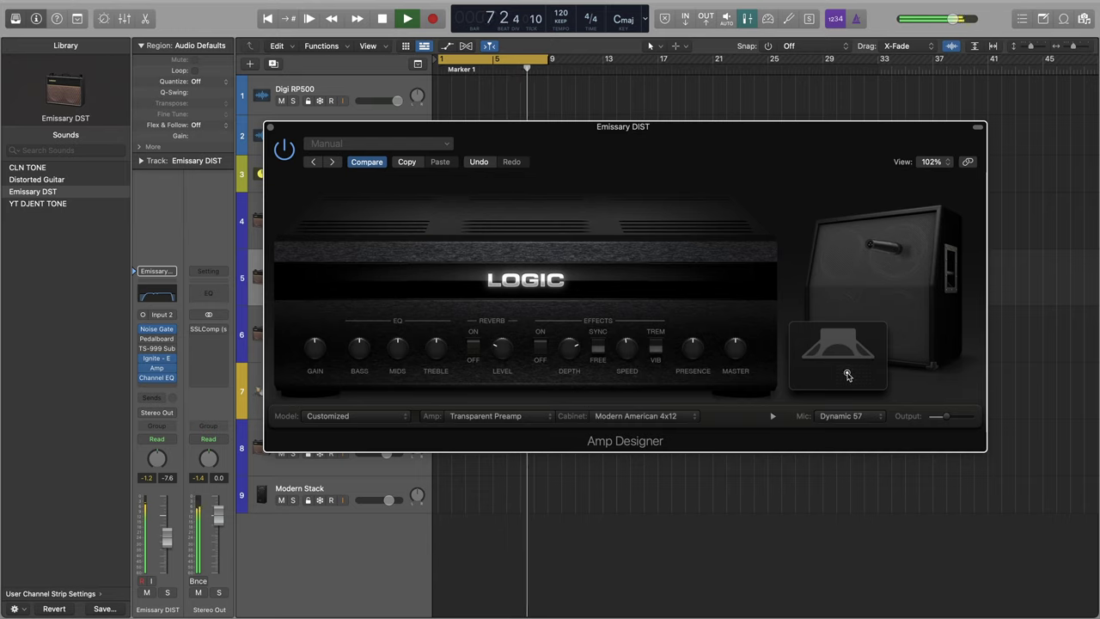
Switch the mic to Dynamic 20, nudge its placement, and stop playback.
left_click(852, 416)
left_click(847, 401)
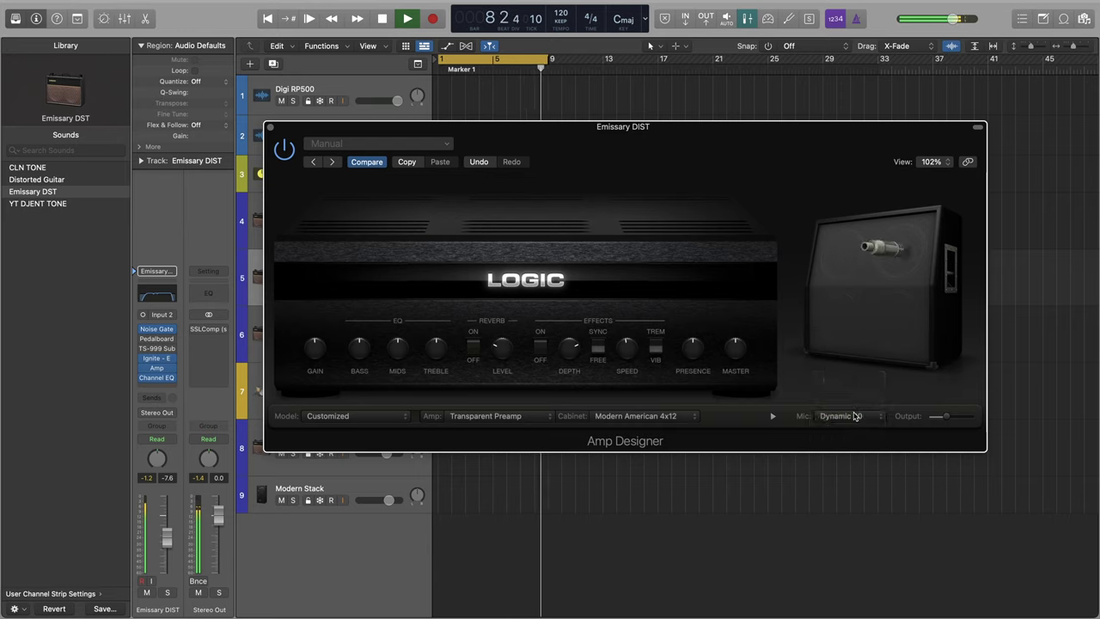
mouse_move(849, 371)
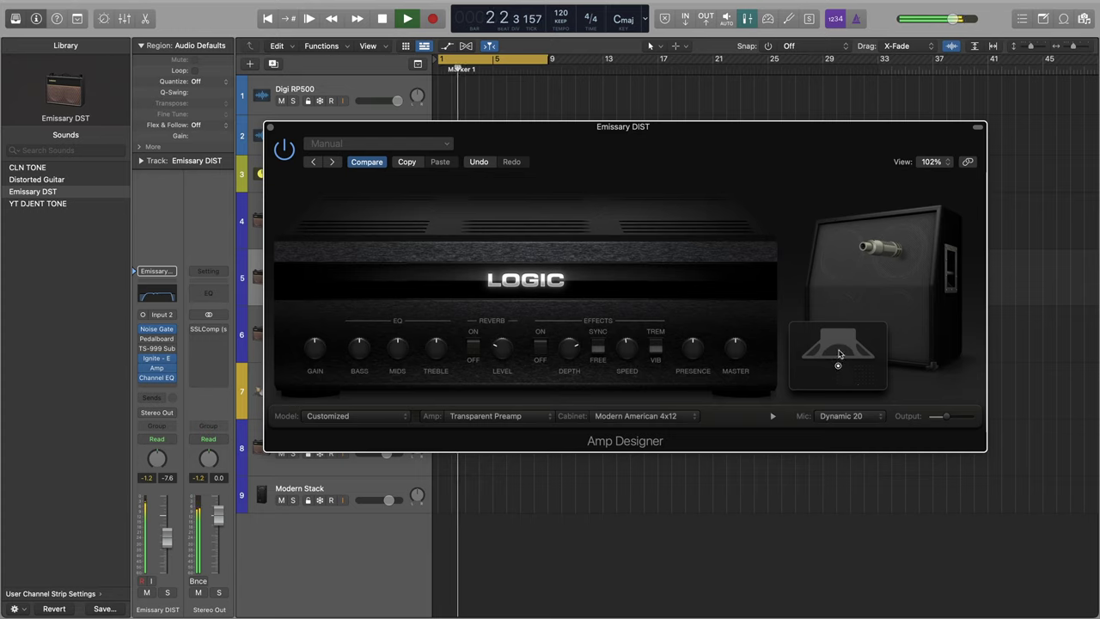
mouse_move(840, 354)
left_mouse_down()
mouse_move(845, 385)
mouse_move(840, 362)
left_mouse_up()
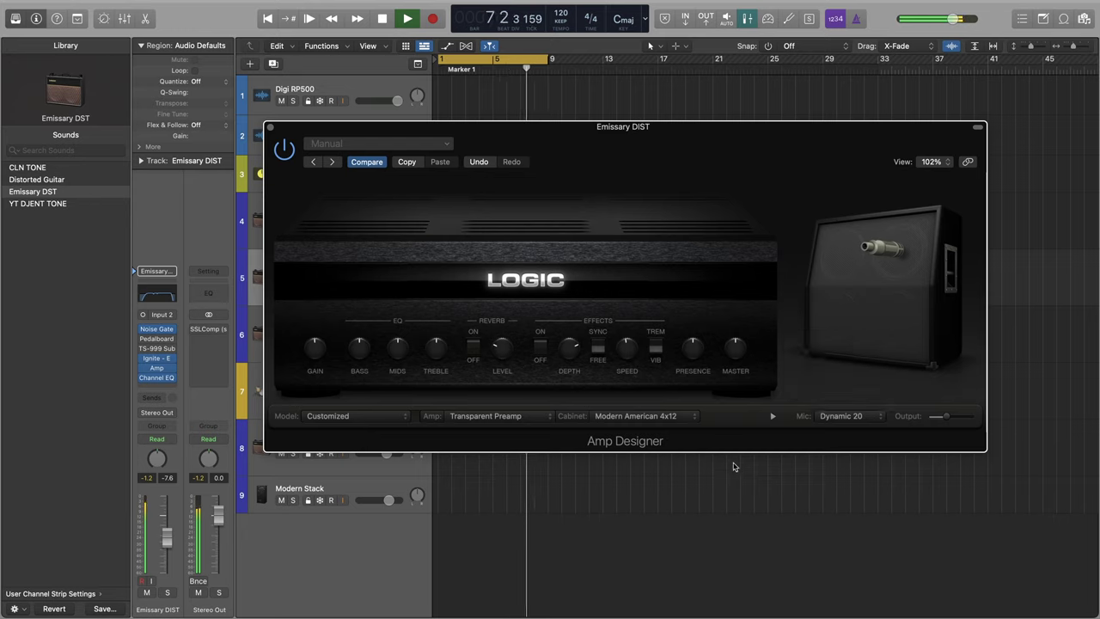
mouse_move(842, 378)
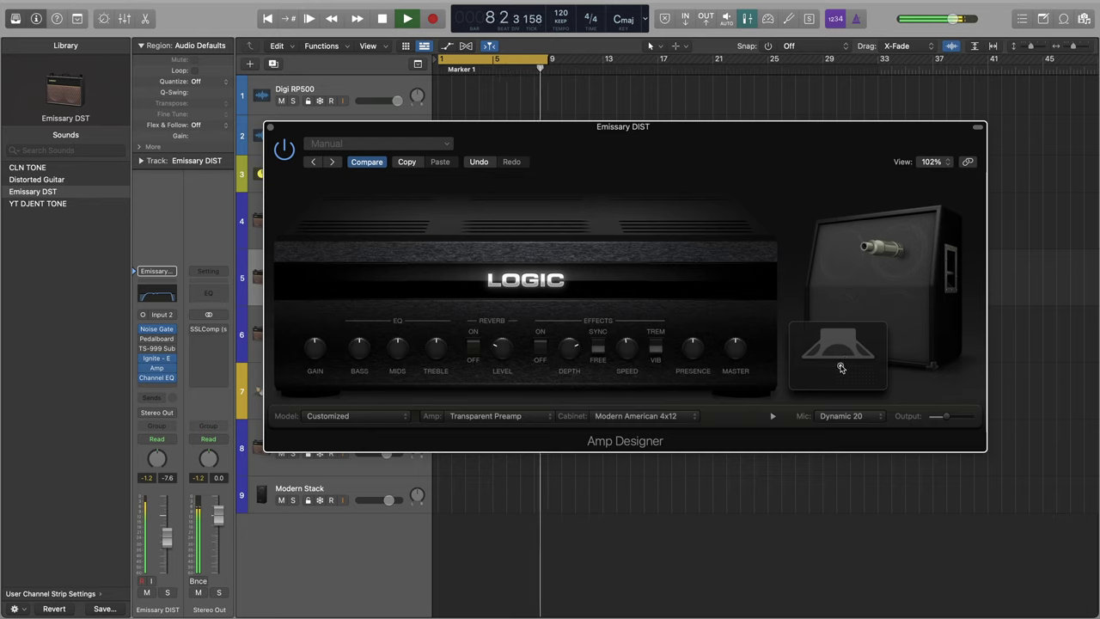
key("space")
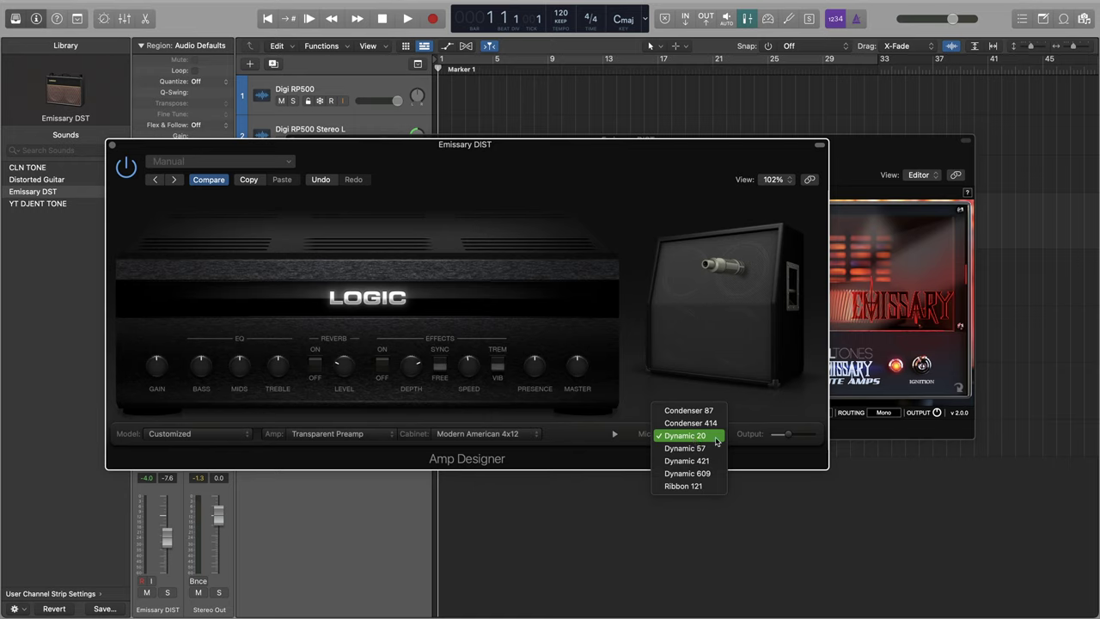
Close the mic list keeping Dynamic 20 and bring the Ignite Emissary window forward.
left_click(717, 436)
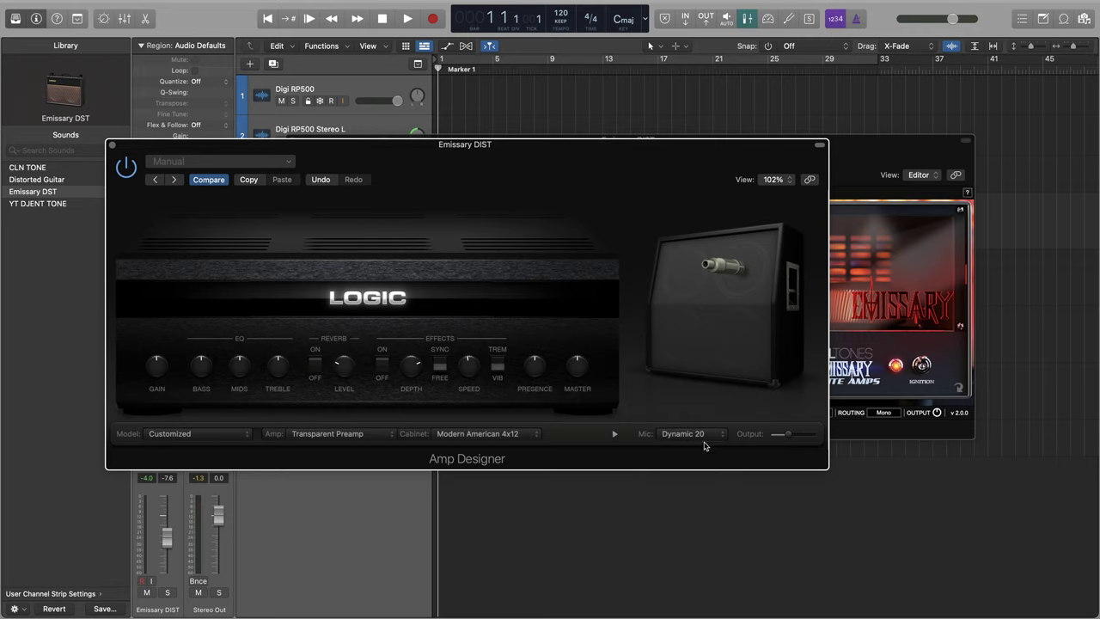
mouse_move(721, 399)
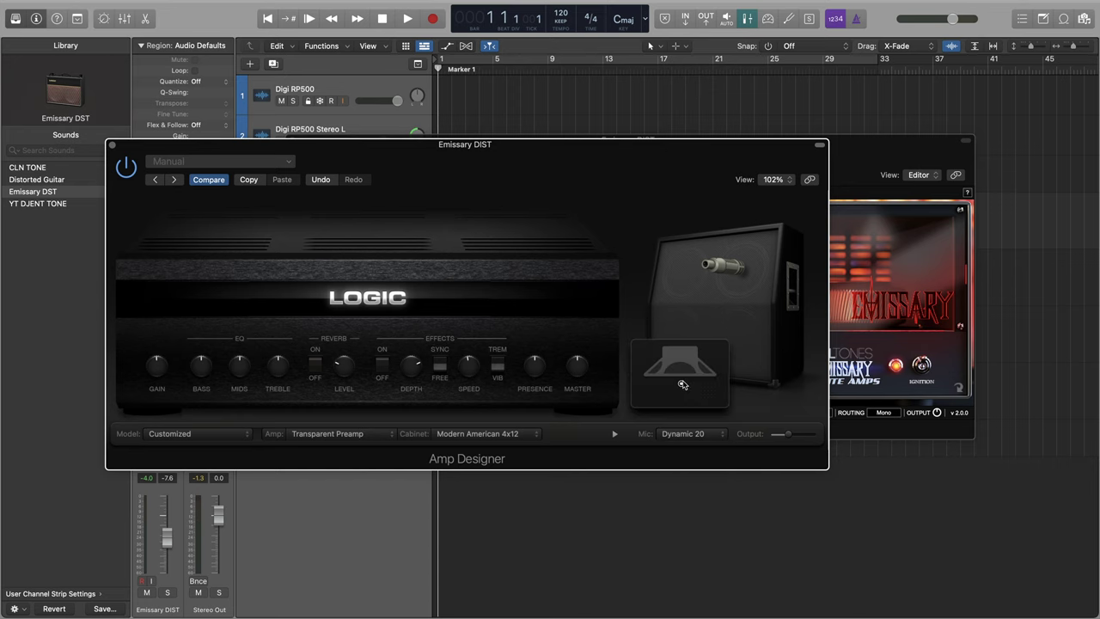
left_click(855, 140)
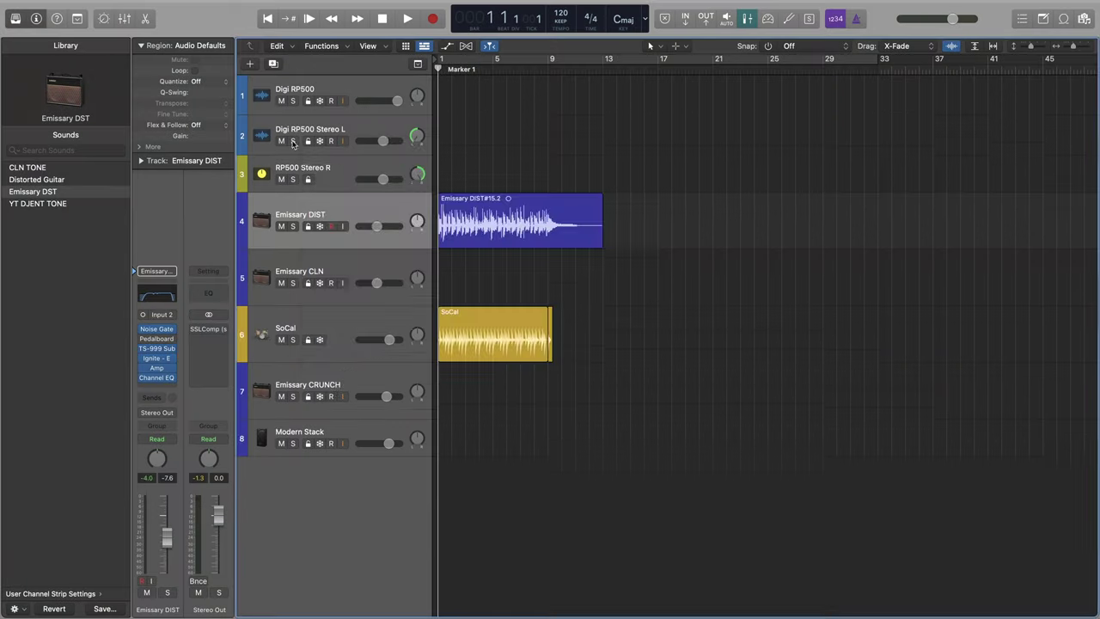
Create a duplicate of the Emissary DIST track with the same settings.
left_click(273, 65)
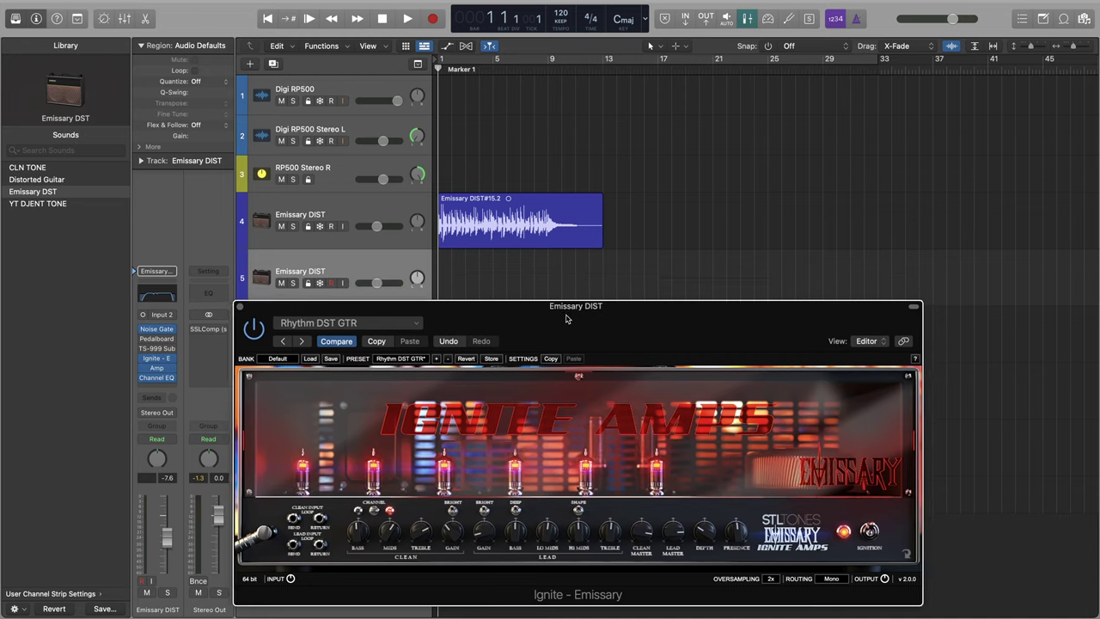
Move the Emissary DIST#15.2 region to track 5, cycle bars 1 to 9, and play.
left_click_drag(570, 319, 536, 312)
left_click_drag(475, 237, 475, 258)
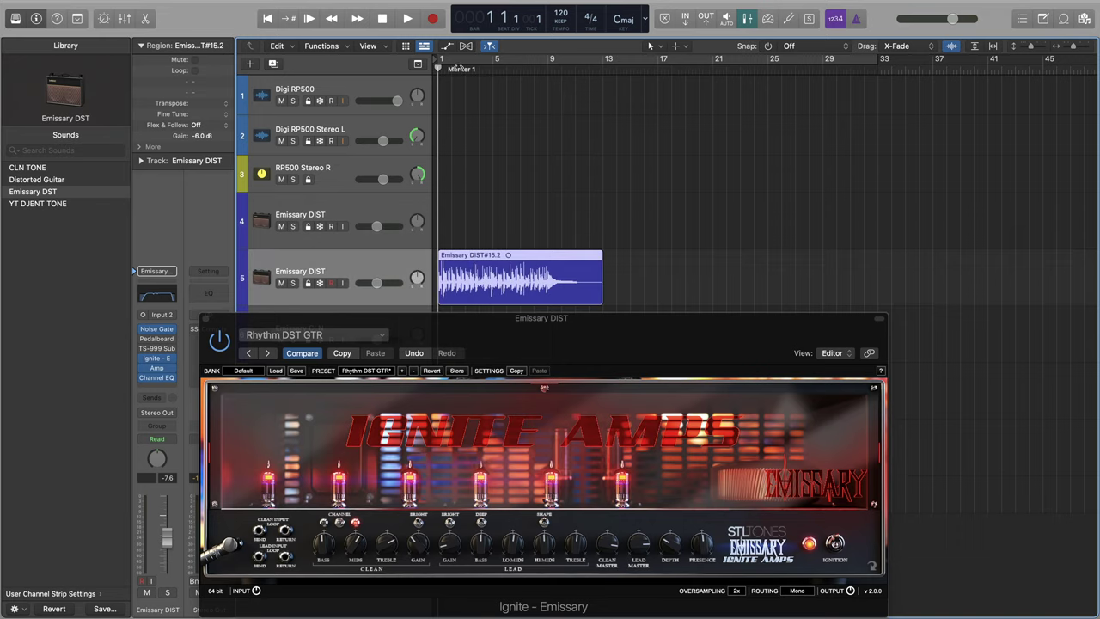
left_click(458, 66)
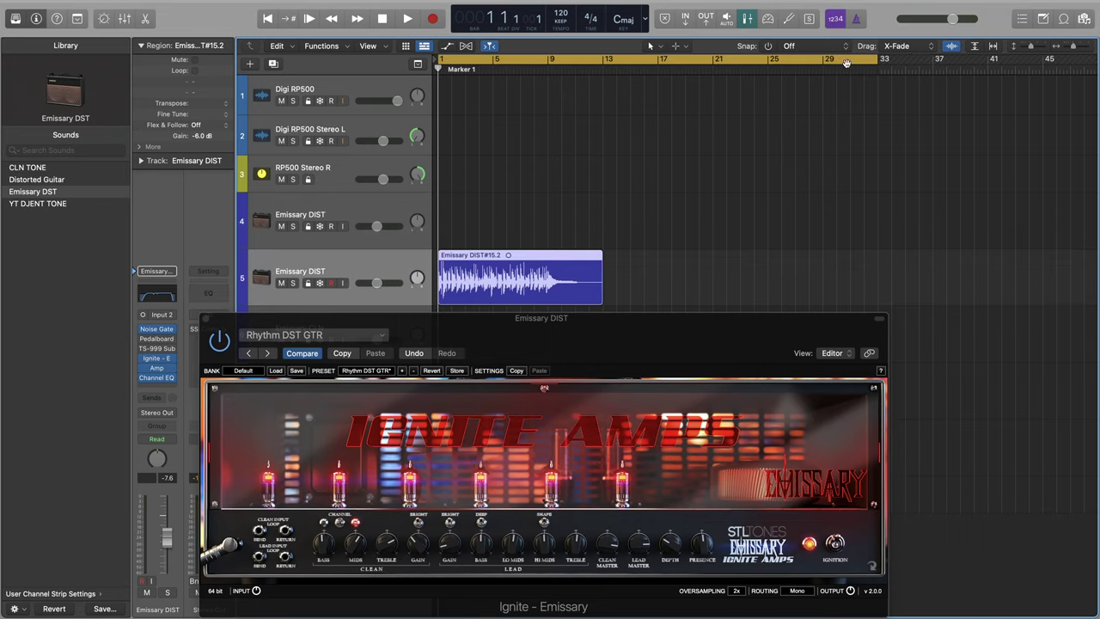
left_click_drag(711, 328, 607, 104)
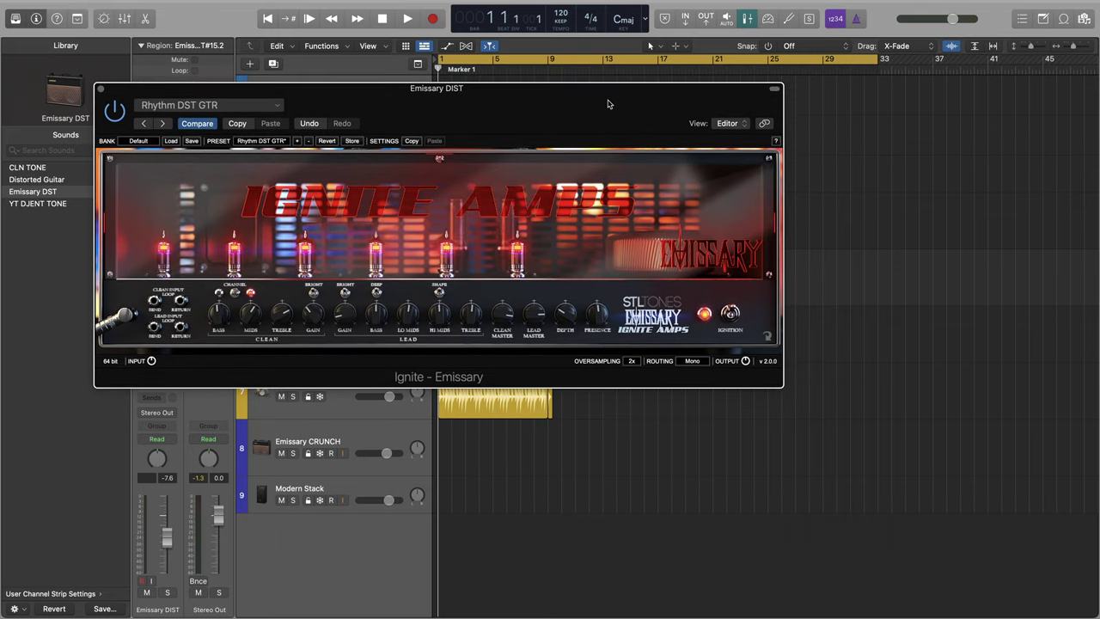
left_click_drag(876, 61, 636, 197)
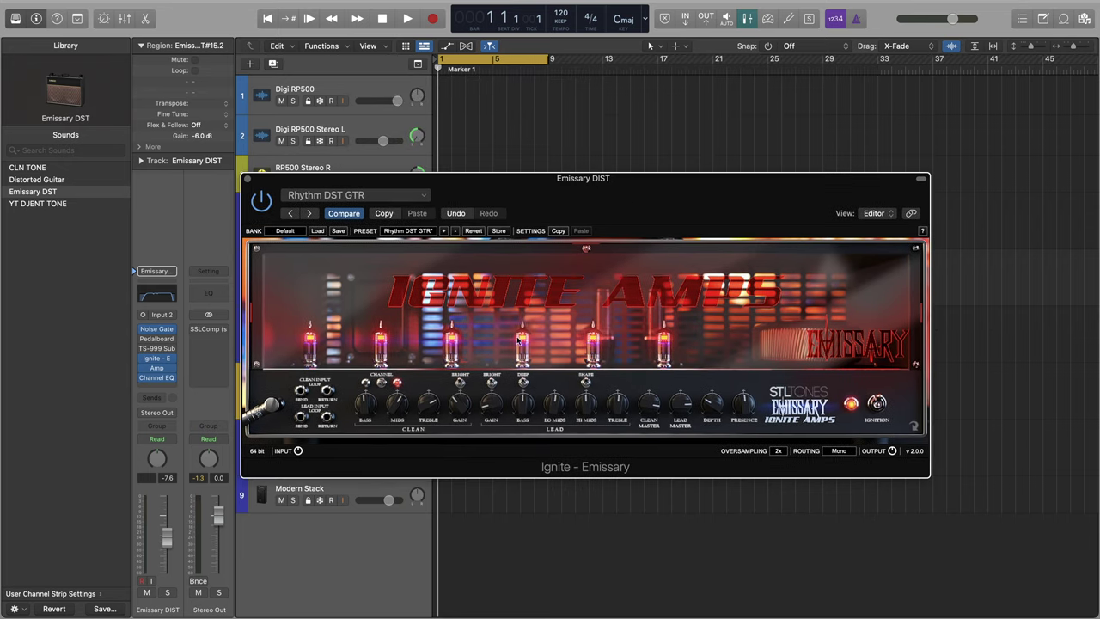
key("space")
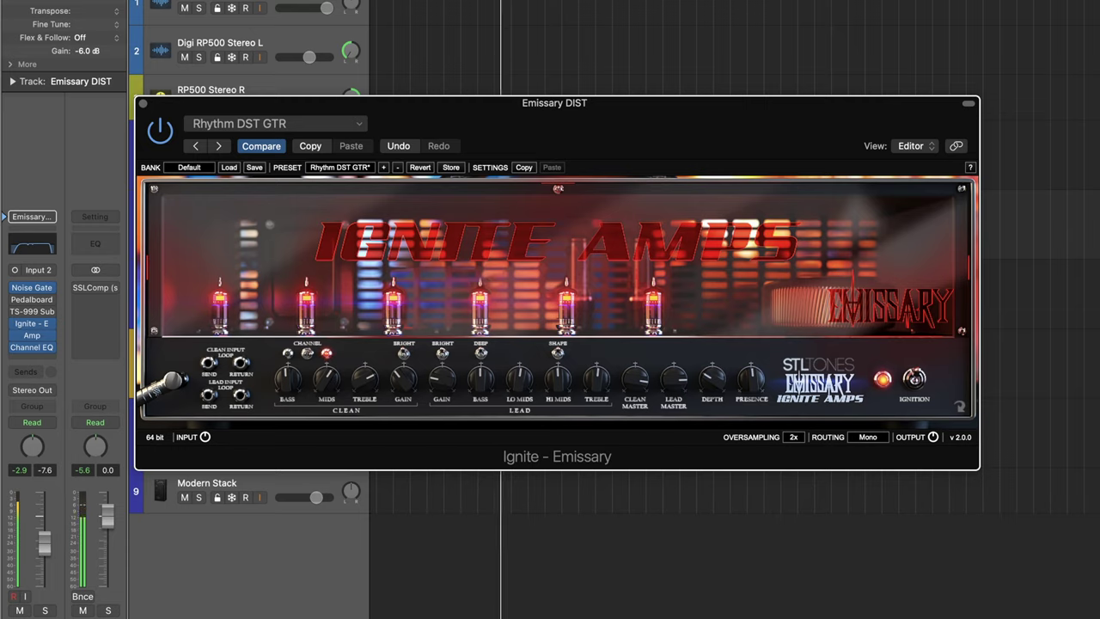
key("super+w")
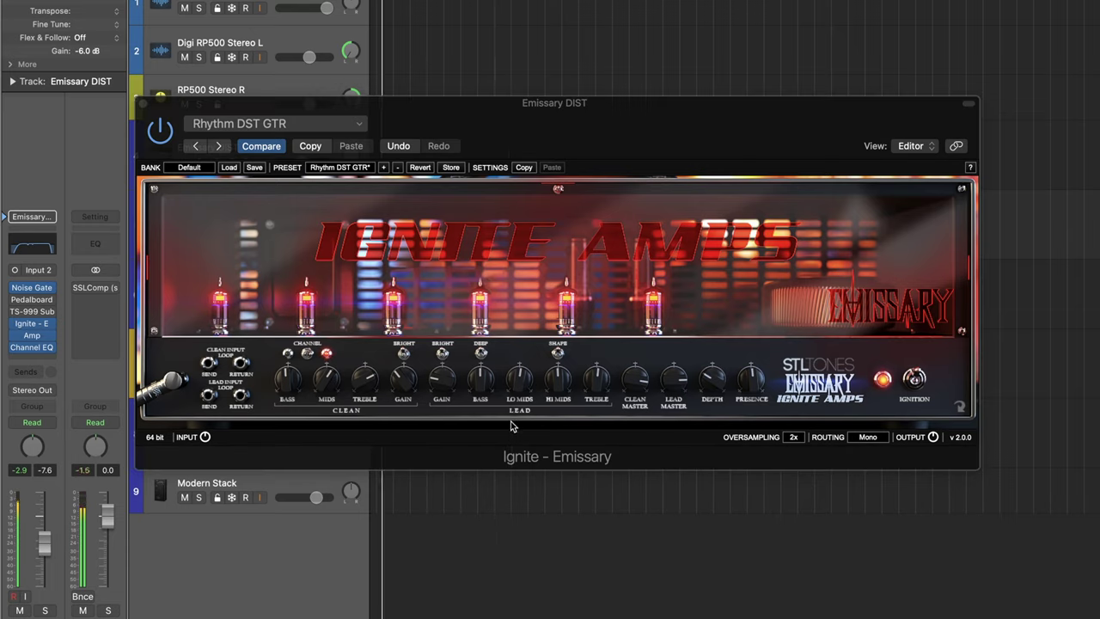
left_click(483, 356)
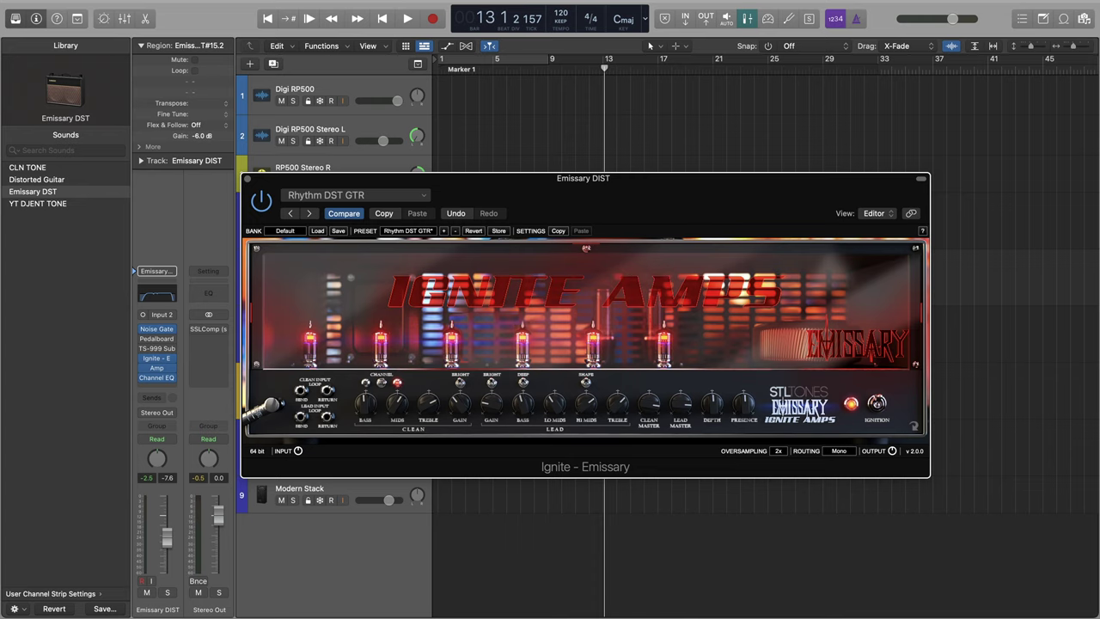
key("ctrl+Left")
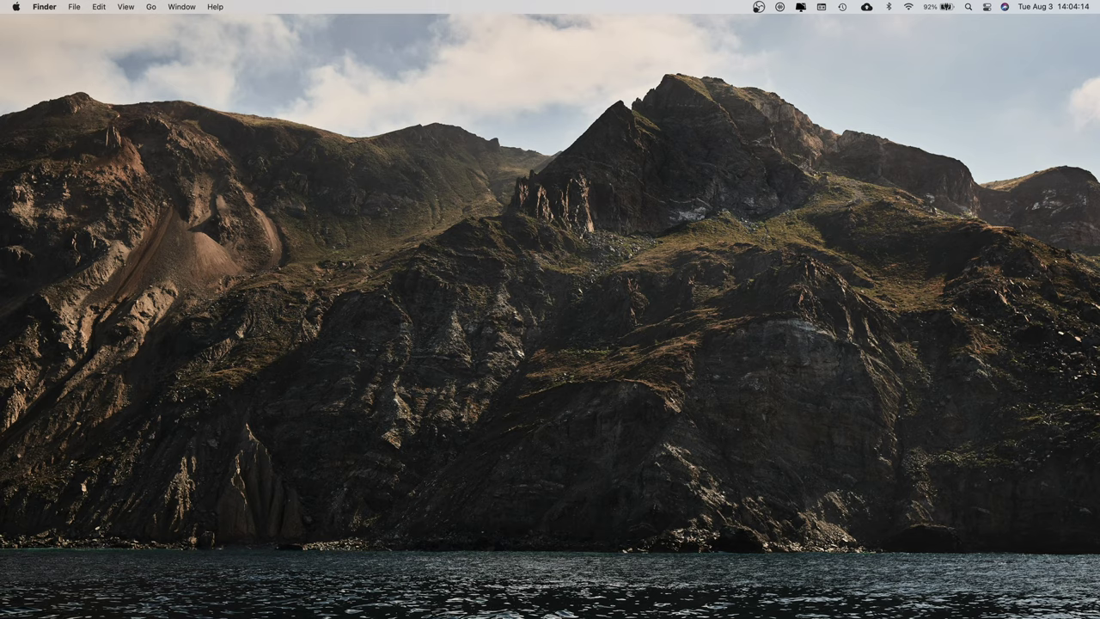
Flip briefly back to the Logic Pro session, then return to the empty desktop.
key("ctrl+Right")
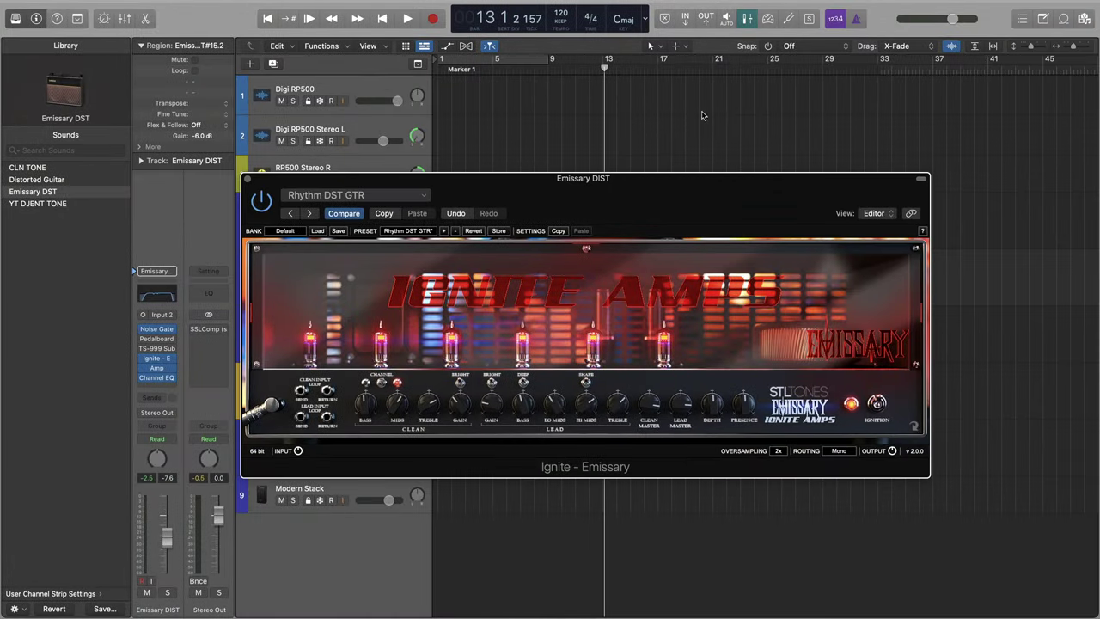
key("ctrl+Left")
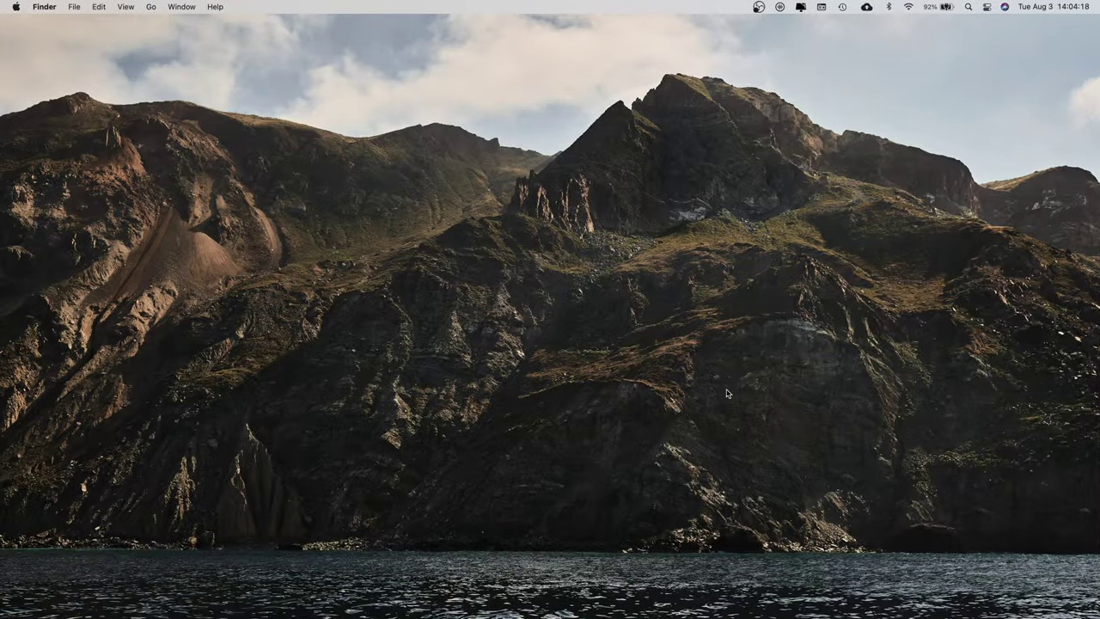